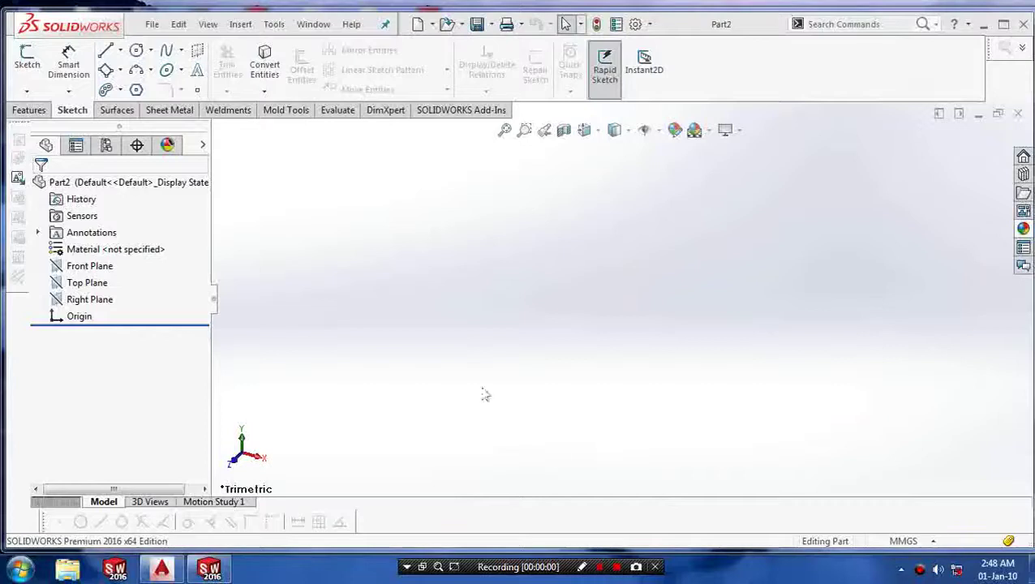
On the Front Plane, viewed normal to it, draw a center rectangle from the origin
{"action": "left_click", "coordinate": [91, 267]}
{"action": "right_click", "coordinate": [93, 267]}
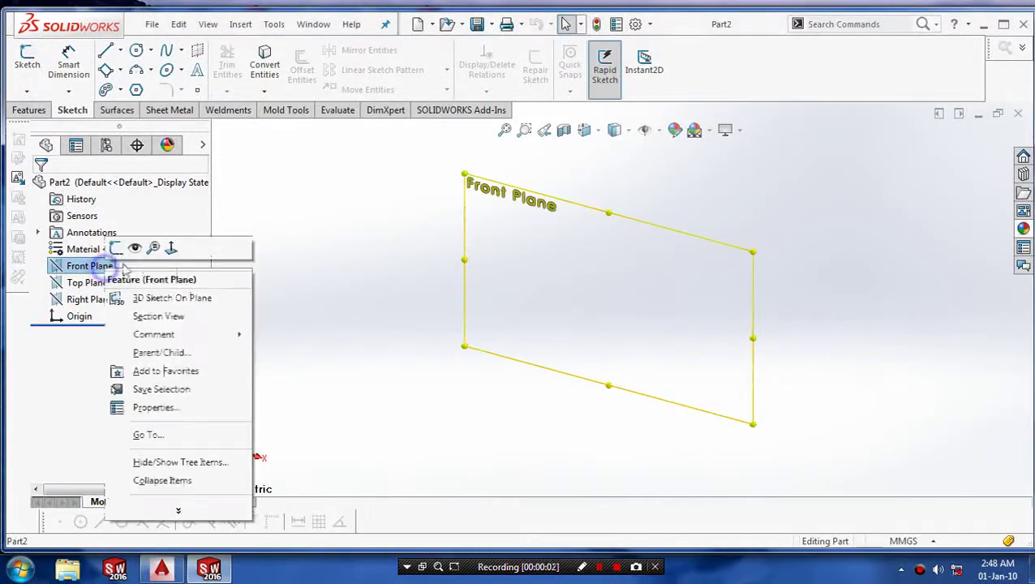
{"action": "left_click", "coordinate": [171, 246]}
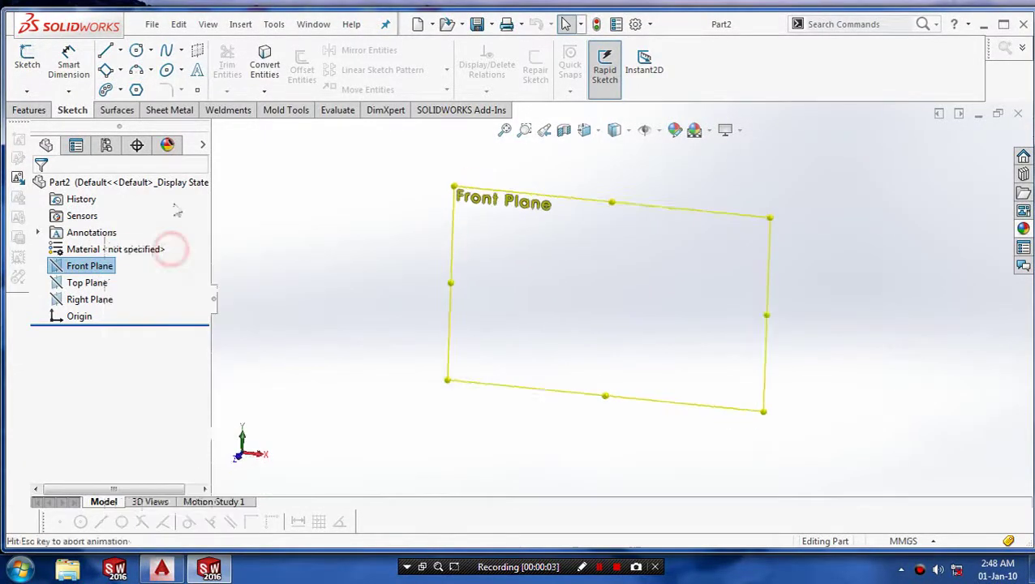
{"action": "left_click", "coordinate": [120, 71]}
{"action": "left_click", "coordinate": [134, 106]}
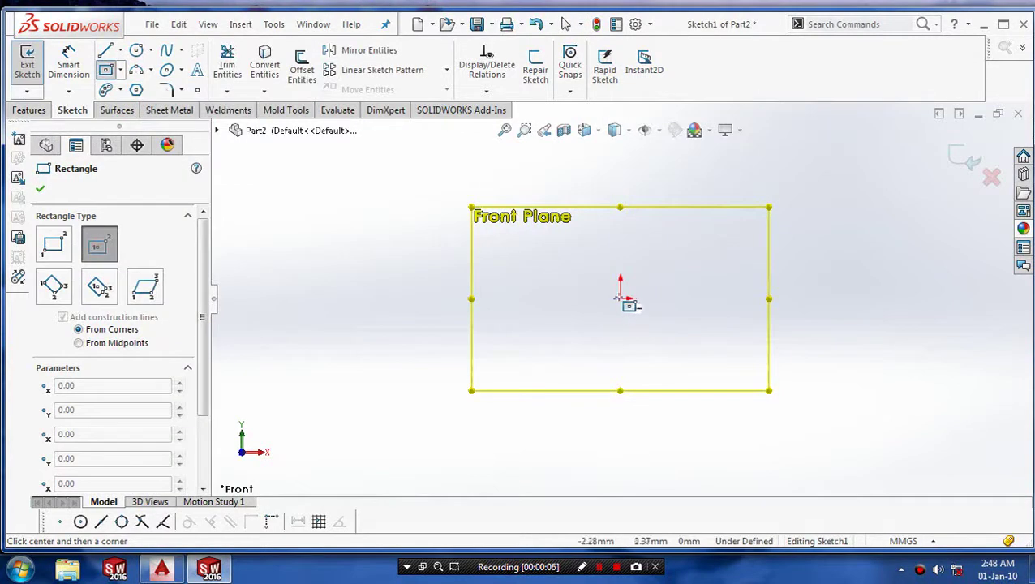
{"action": "left_click", "coordinate": [620, 298]}
{"action": "left_click", "coordinate": [709, 359]}
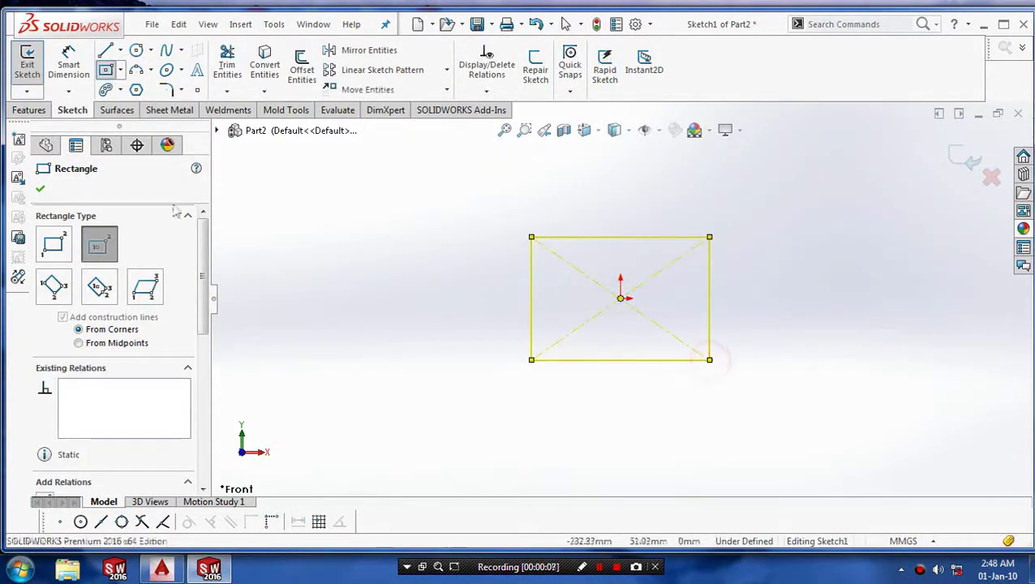
{"action": "left_click", "coordinate": [40, 190]}
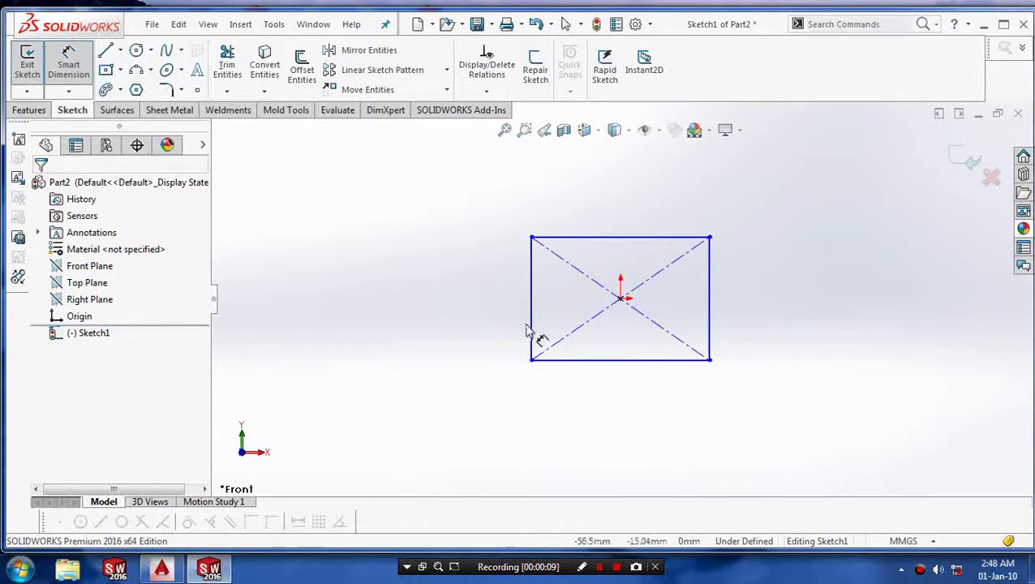
Dimension the rectangle 80 mm high and 100 mm wide, then exit the sketch
{"action": "left_click", "coordinate": [533, 332]}
{"action": "left_click", "coordinate": [477, 313]}
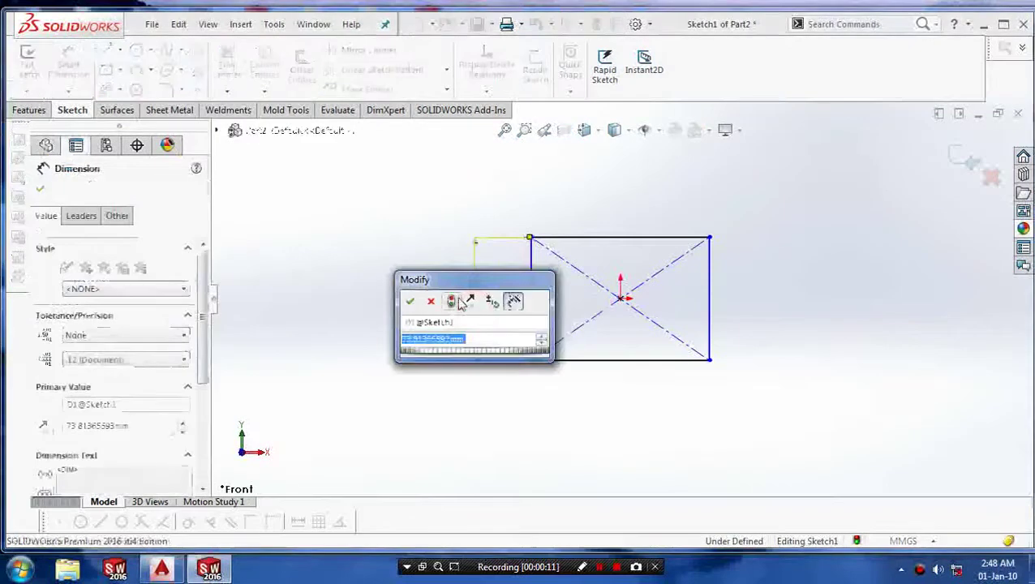
{"action": "type", "text": "80"}
{"action": "key", "text": "Return"}
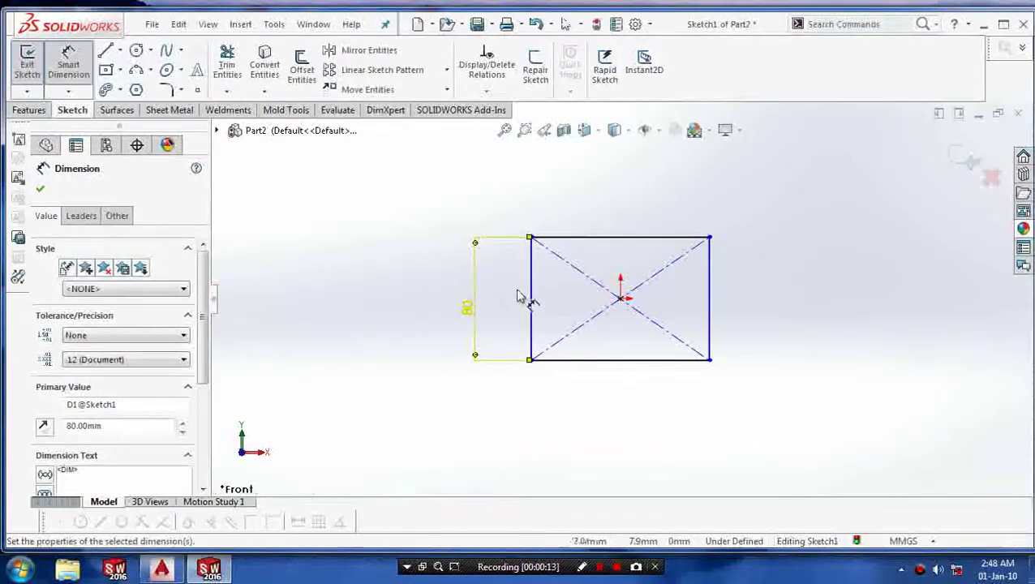
{"action": "left_click", "coordinate": [686, 362]}
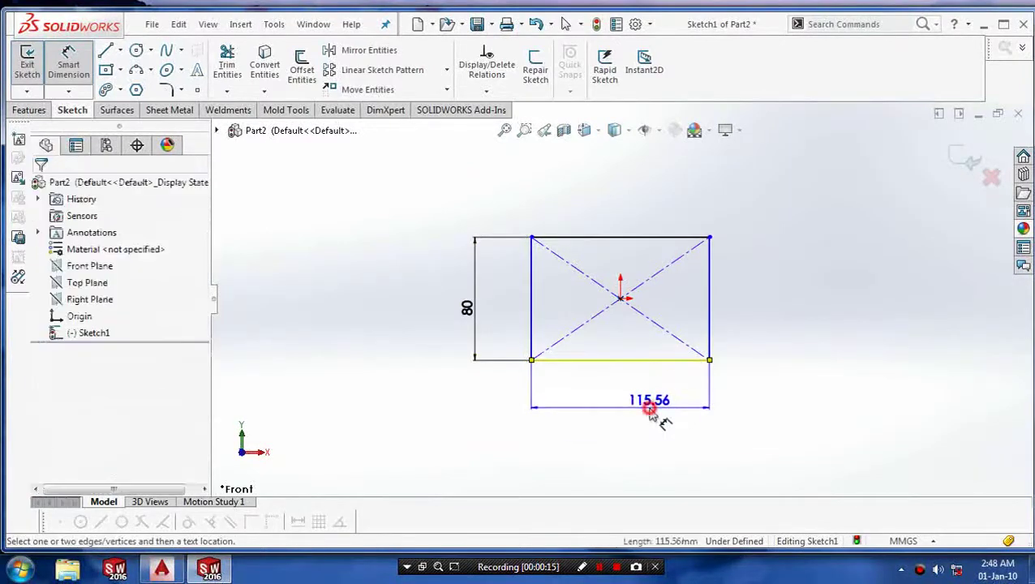
{"action": "left_click", "coordinate": [653, 412]}
{"action": "type", "text": "100"}
{"action": "key", "text": "Return"}
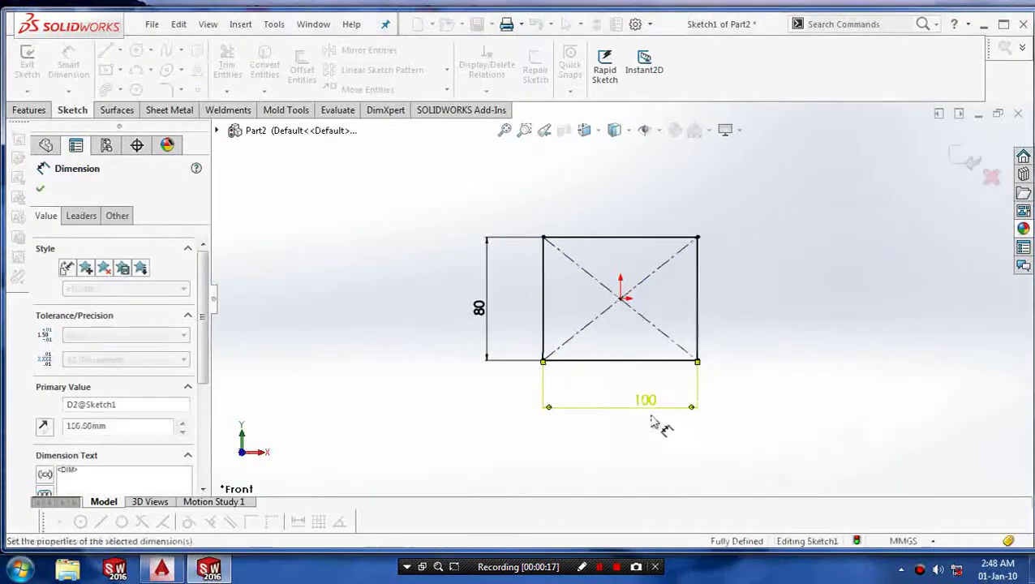
{"action": "left_click", "coordinate": [958, 157]}
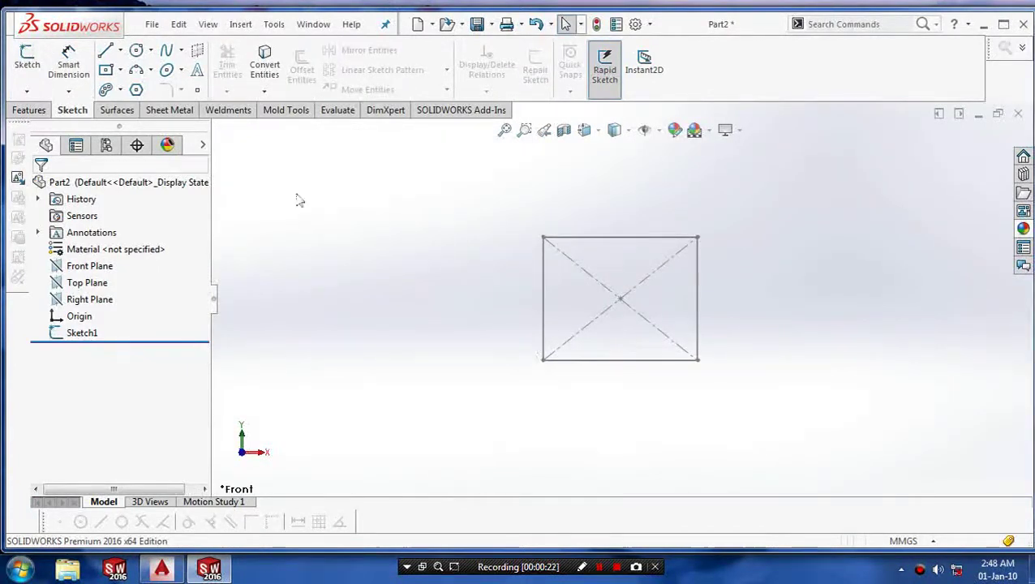
Extrude the rectangle sketch as Boss-Extrude1, changing the depth from 50 to 65 mm
{"action": "left_click", "coordinate": [31, 110]}
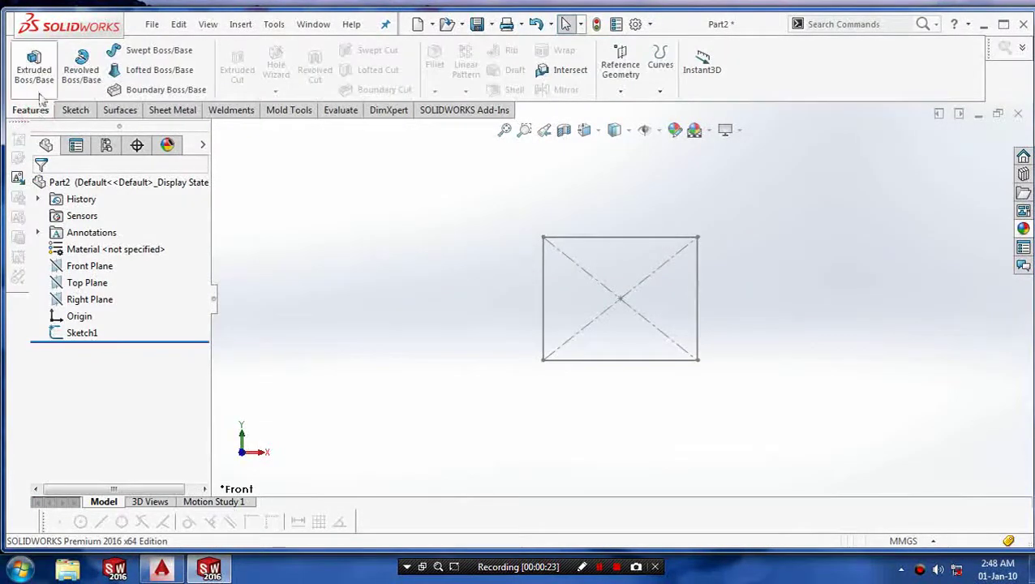
{"action": "left_click", "coordinate": [37, 78]}
{"action": "left_click", "coordinate": [600, 237]}
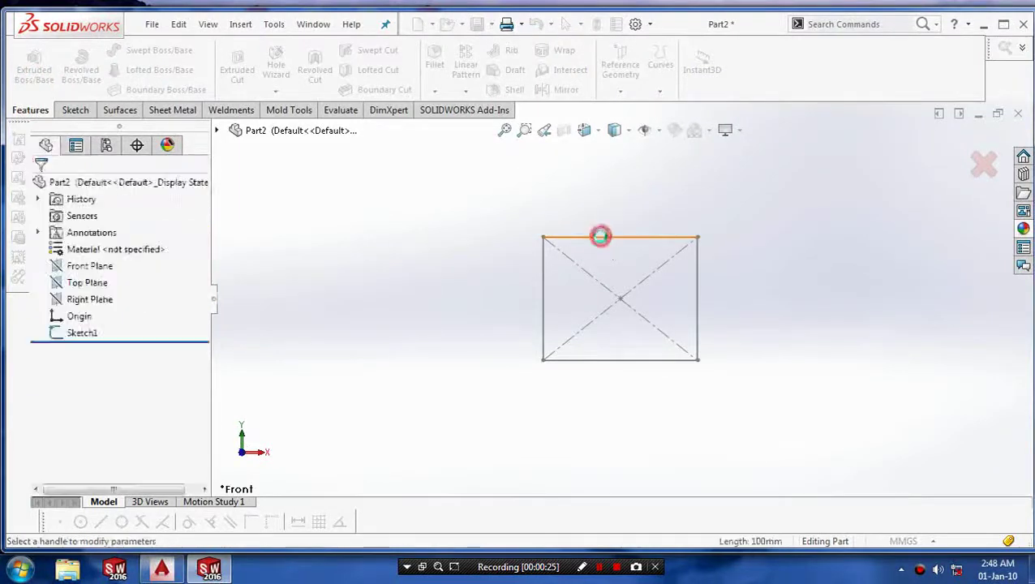
{"action": "key", "text": "ctrl+a"}
{"action": "type", "text": "50"}
{"action": "key", "text": "Return"}
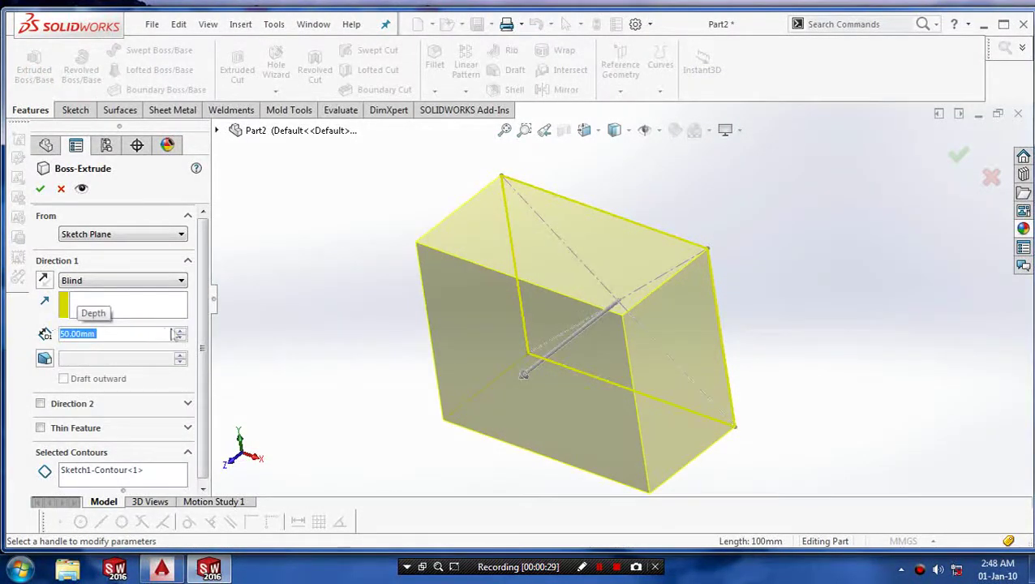
{"action": "type", "text": "65"}
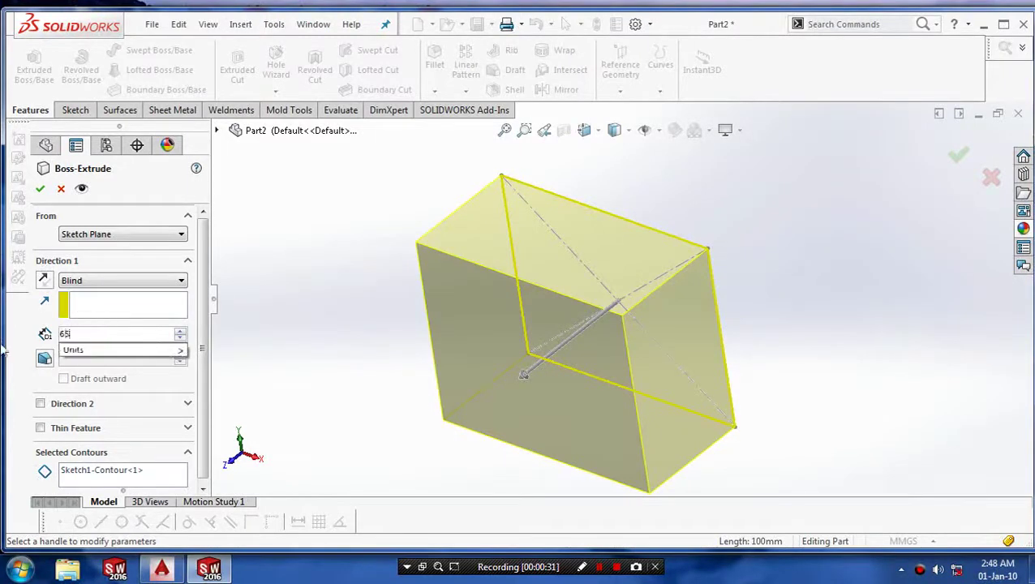
{"action": "key", "text": "Return"}
{"action": "left_click", "coordinate": [40, 188]}
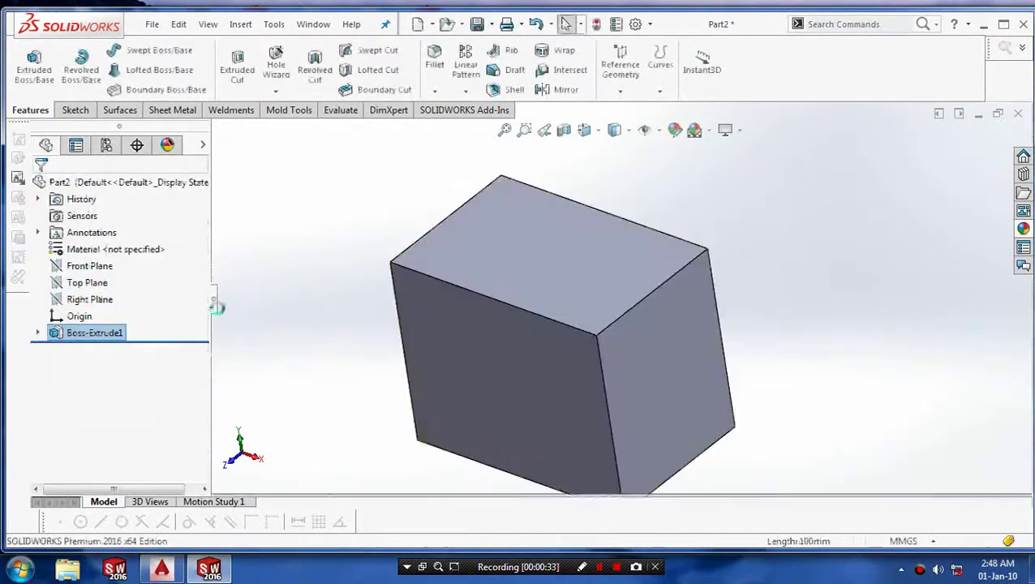
Use the Measure tool on the box's top front edge to confirm it reads 100 mm
{"action": "mouse_move", "coordinate": [319, 350]}
{"action": "left_mouse_down"}
{"action": "mouse_move", "coordinate": [323, 330]}
{"action": "mouse_move", "coordinate": [331, 352]}
{"action": "left_mouse_up"}
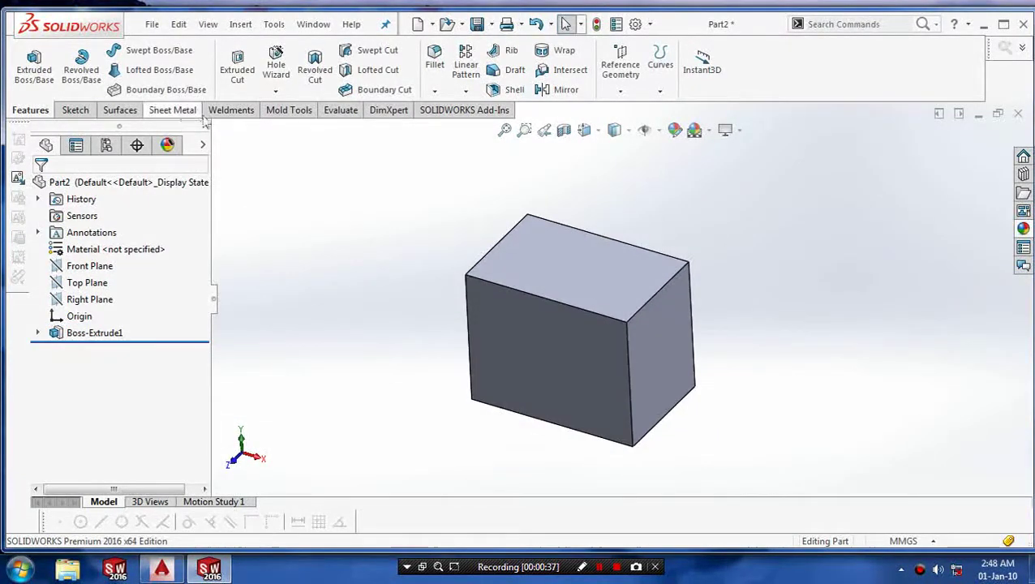
{"action": "left_click", "coordinate": [340, 111]}
{"action": "left_click", "coordinate": [69, 65]}
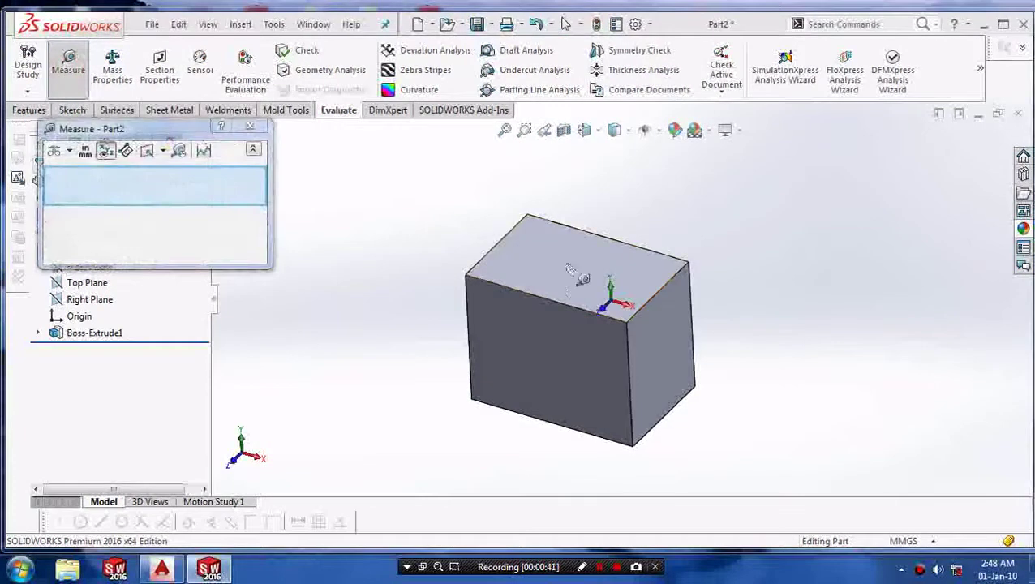
{"action": "left_click", "coordinate": [549, 303]}
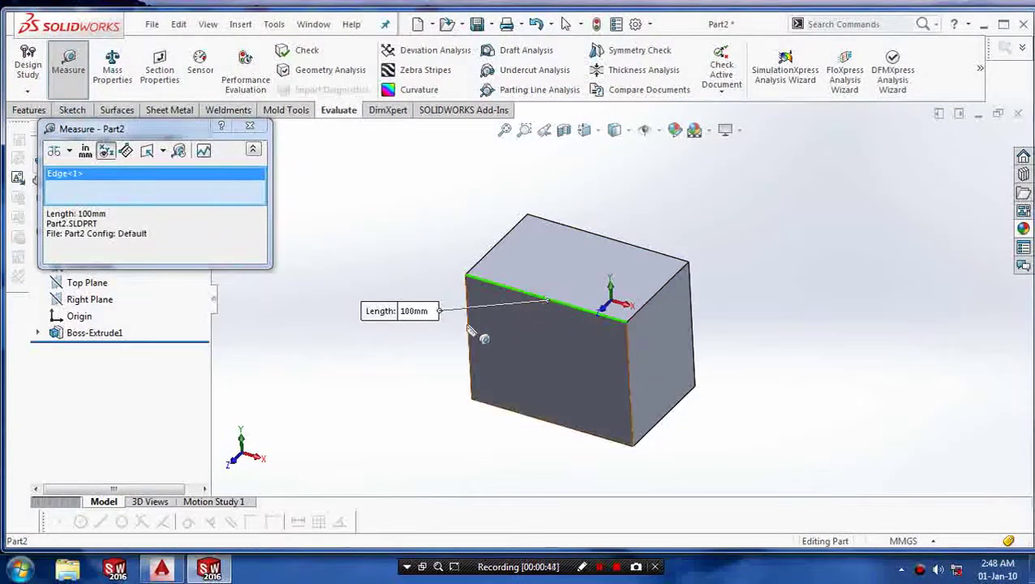
{"action": "left_click", "coordinate": [250, 126]}
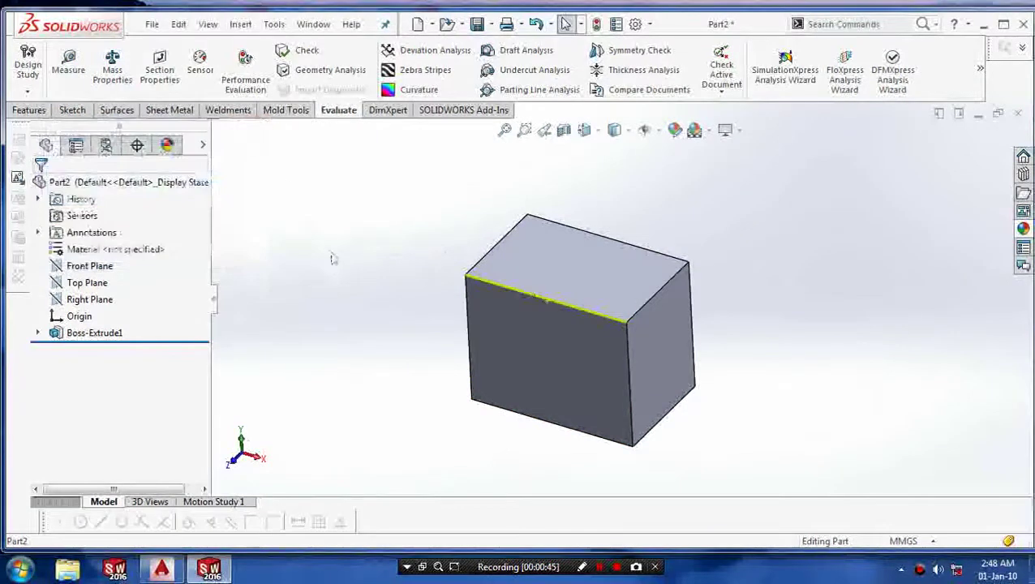
Sketch a circle centred on the origin on the box's front face, viewed normal to it
{"action": "middle_click_drag", "start_coordinate": [340, 330], "coordinate": [398, 321]}
{"action": "left_click", "coordinate": [513, 352]}
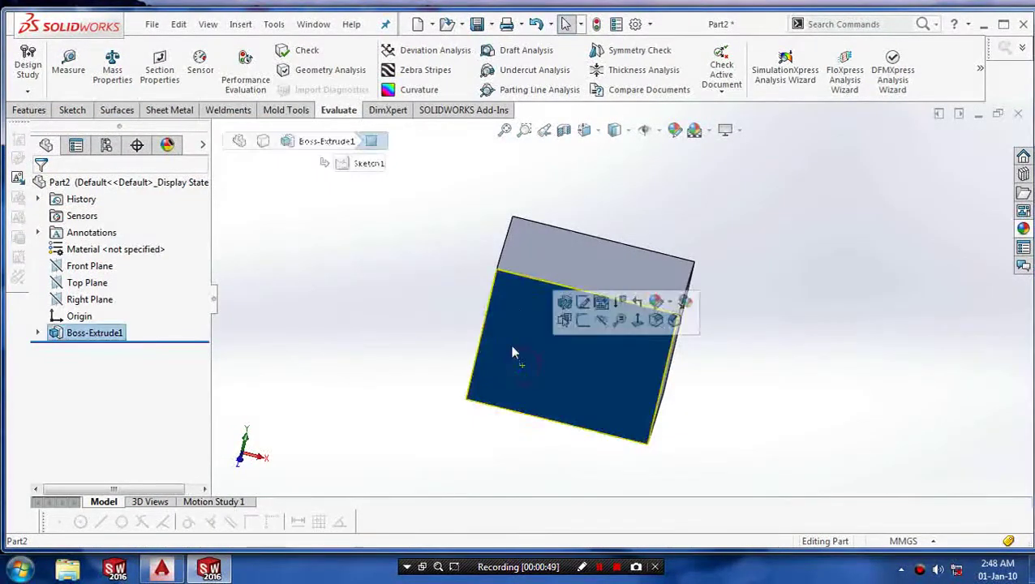
{"action": "left_click", "coordinate": [72, 110]}
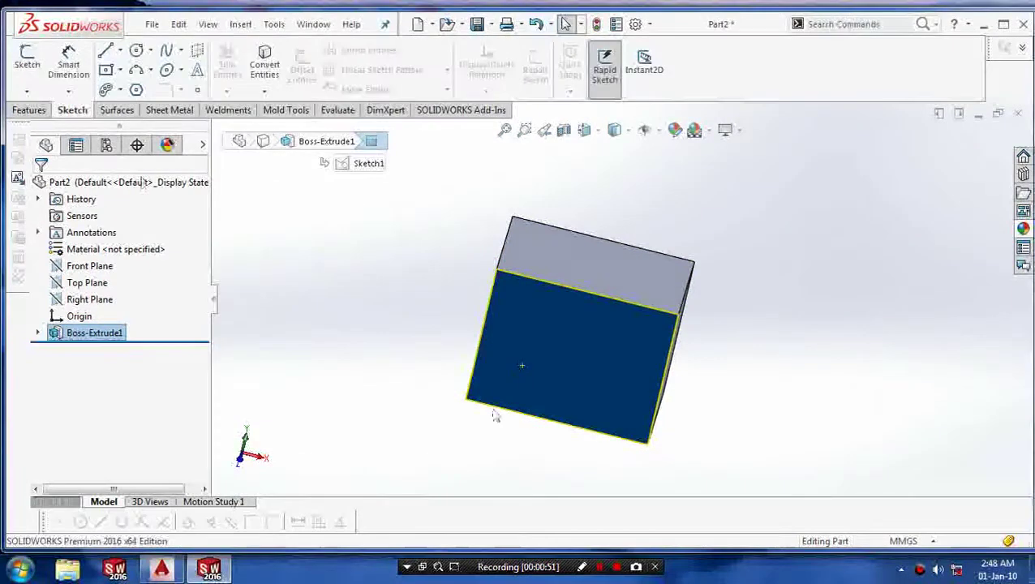
{"action": "key", "text": "space"}
{"action": "left_click", "coordinate": [590, 357]}
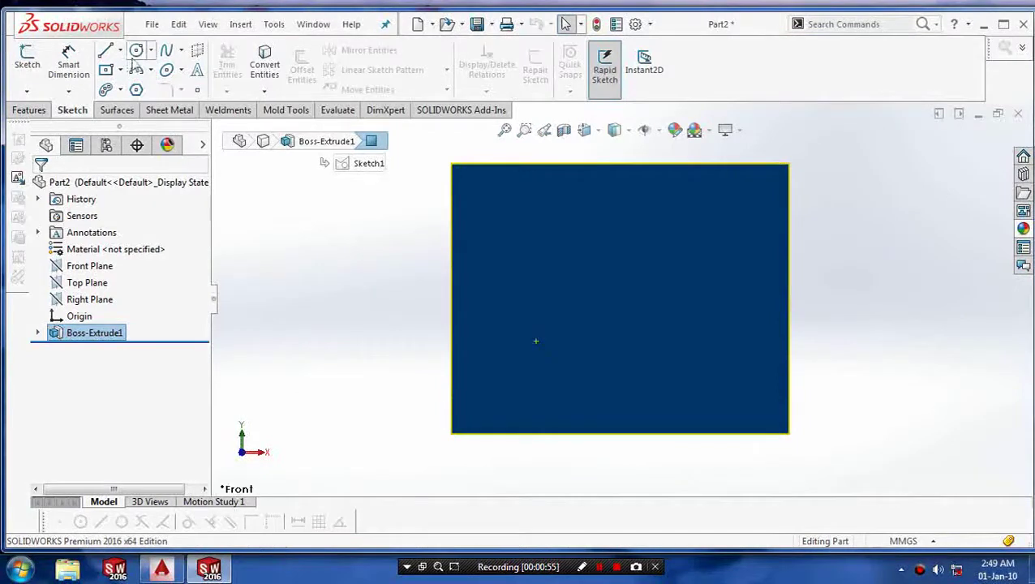
{"action": "left_click", "coordinate": [135, 54]}
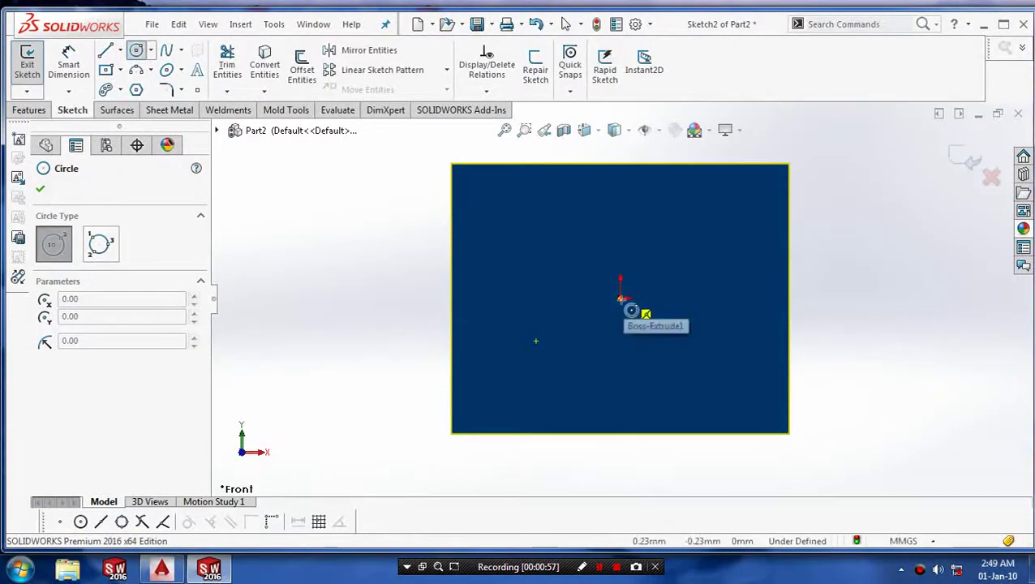
{"action": "left_click", "coordinate": [621, 299]}
{"action": "left_click", "coordinate": [645, 398]}
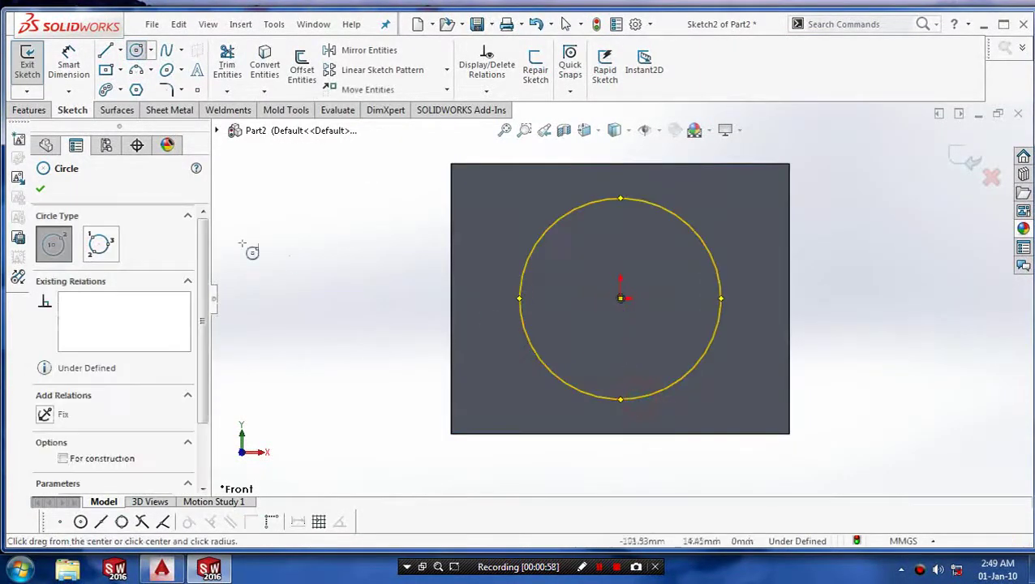
{"action": "left_click", "coordinate": [39, 193]}
Dimension the circle's diameter, changing it from 65 to 70 mm, and exit the sketch
{"action": "left_click", "coordinate": [58, 71]}
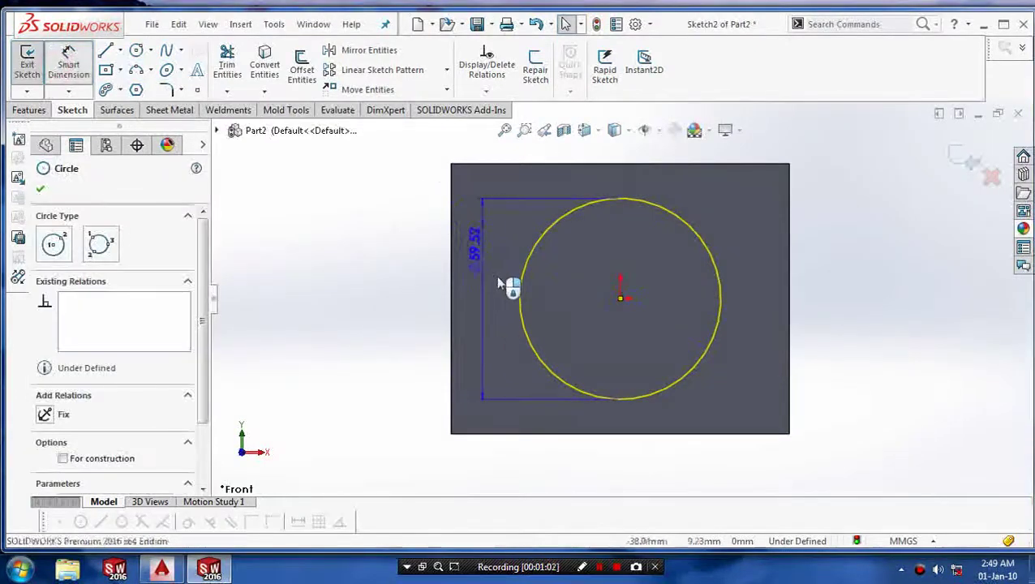
{"action": "left_click", "coordinate": [393, 315]}
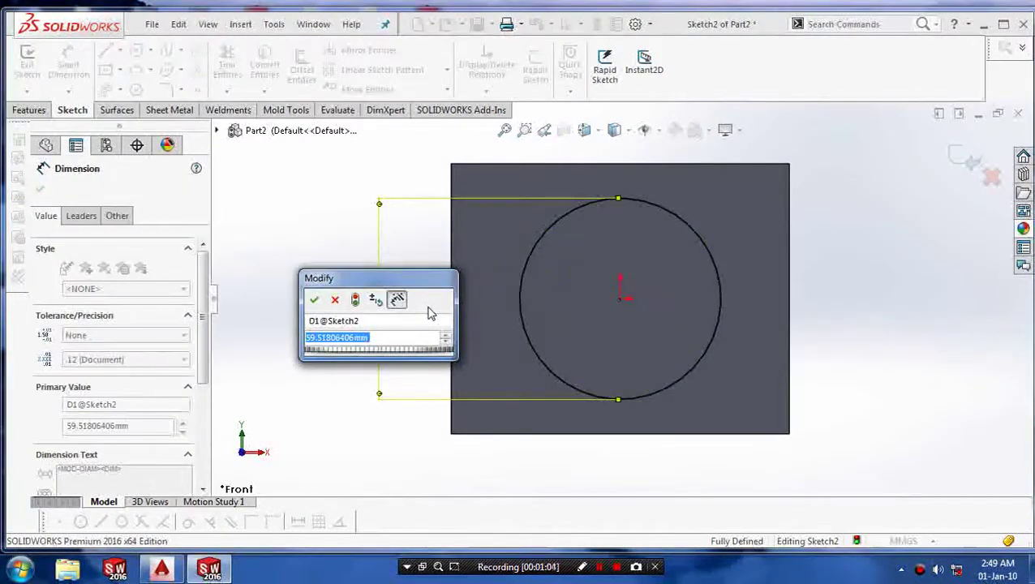
{"action": "type", "text": "65"}
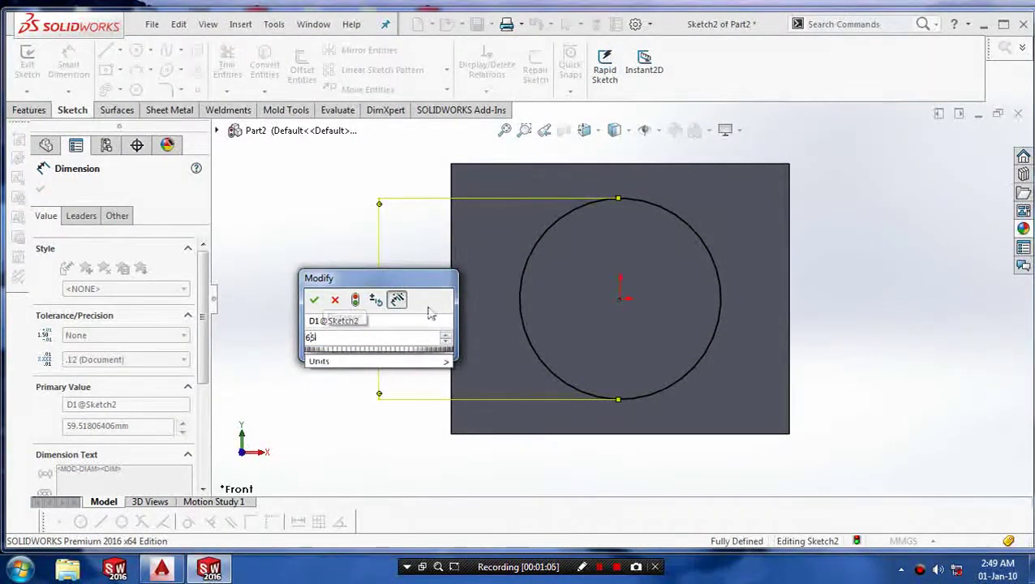
{"action": "key", "text": "Return"}
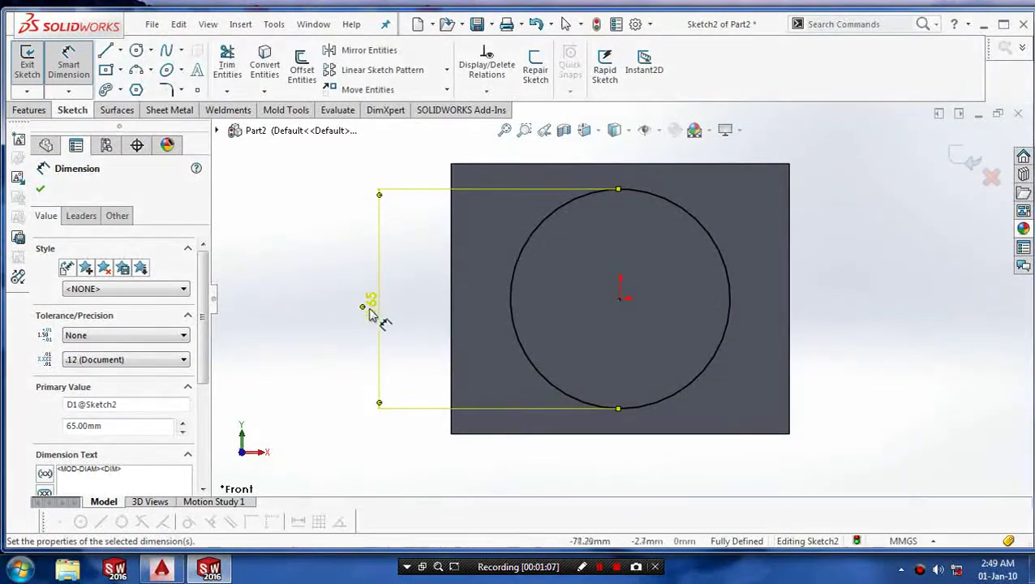
{"action": "double_click", "coordinate": [369, 312]}
{"action": "type", "text": "70"}
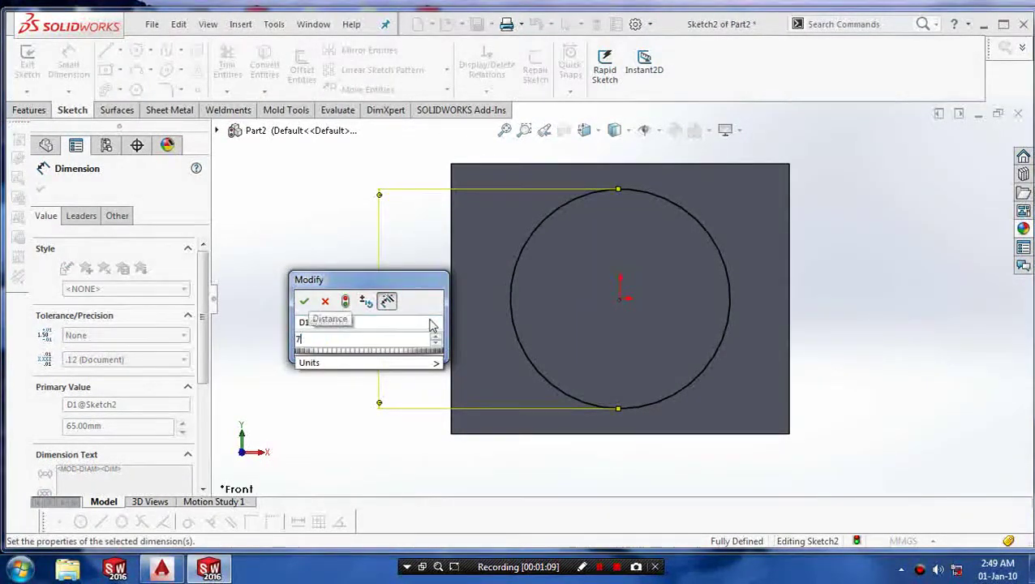
{"action": "key", "text": "Return"}
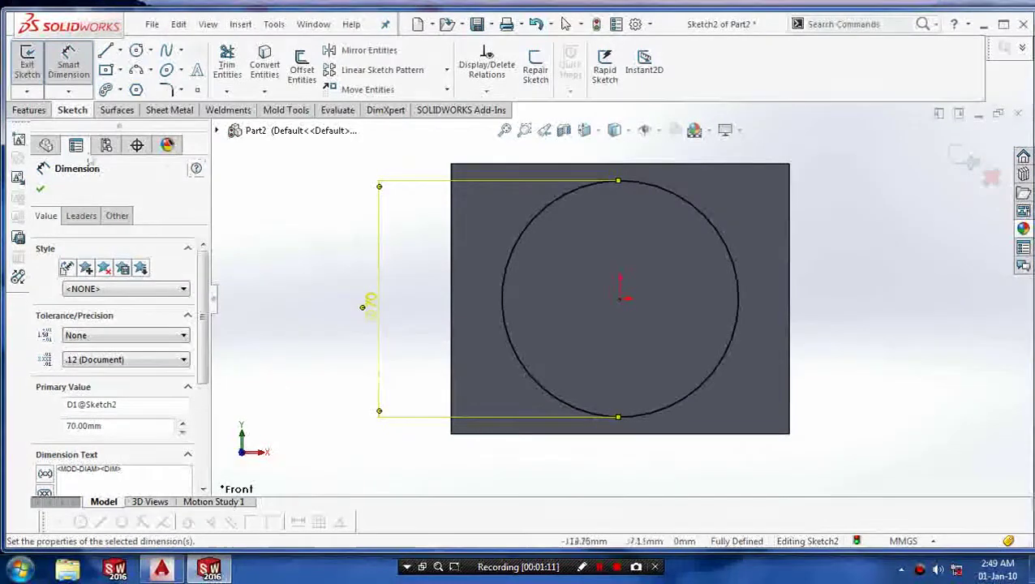
{"action": "left_click", "coordinate": [41, 189]}
{"action": "middle_click_drag", "start_coordinate": [277, 249], "coordinate": [307, 292]}
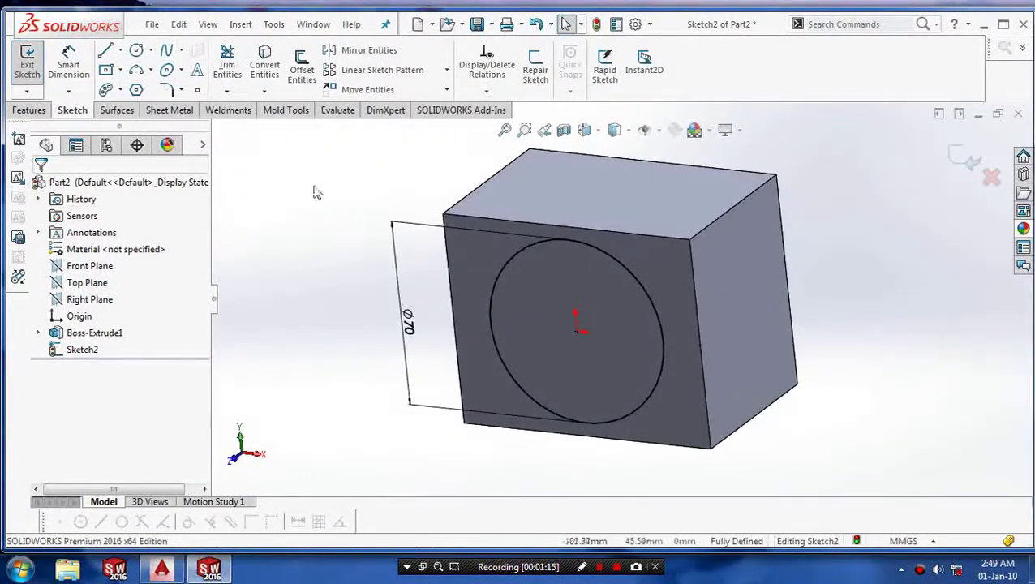
{"action": "left_click", "coordinate": [27, 63]}
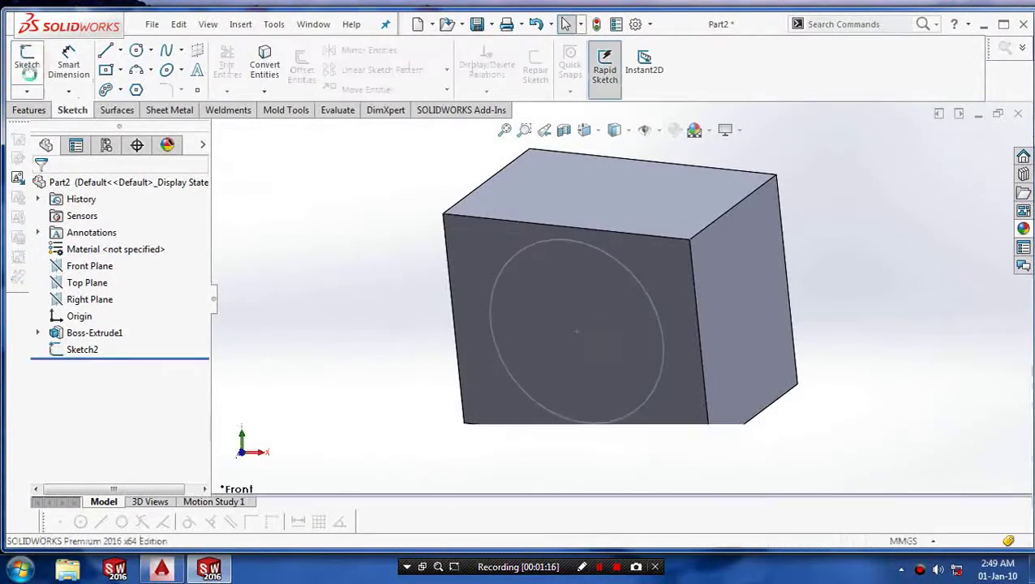
Extrude the 70 mm circle sketch 45 mm out from the front face as Boss-Extrude2
{"action": "left_click", "coordinate": [30, 111]}
{"action": "left_click", "coordinate": [39, 82]}
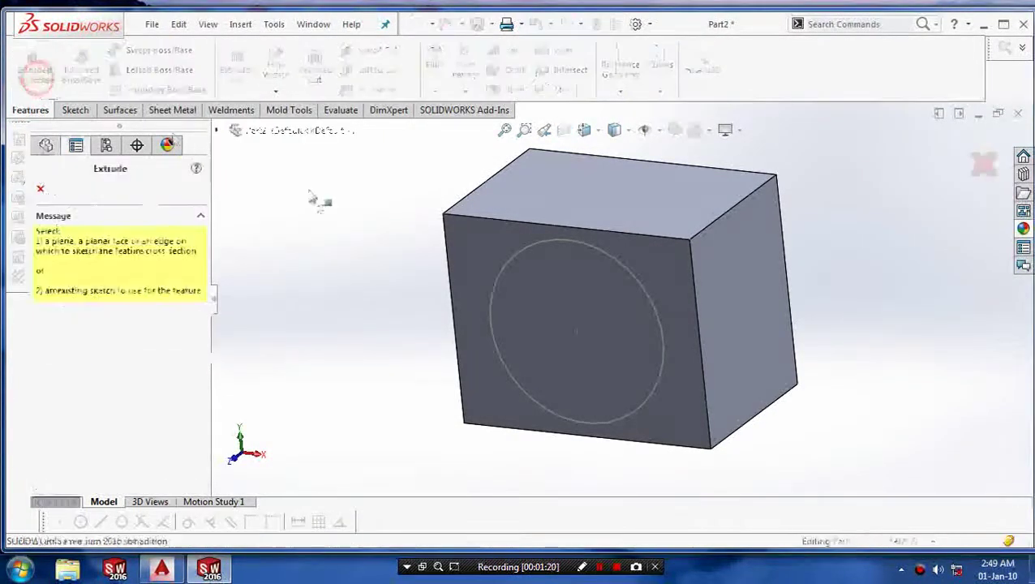
{"action": "left_click", "coordinate": [490, 292]}
{"action": "mouse_move", "coordinate": [492, 298]}
{"action": "middle_mouse_down"}
{"action": "mouse_move", "coordinate": [478, 314]}
{"action": "mouse_move", "coordinate": [486, 308]}
{"action": "mouse_move", "coordinate": [474, 307]}
{"action": "middle_mouse_up"}
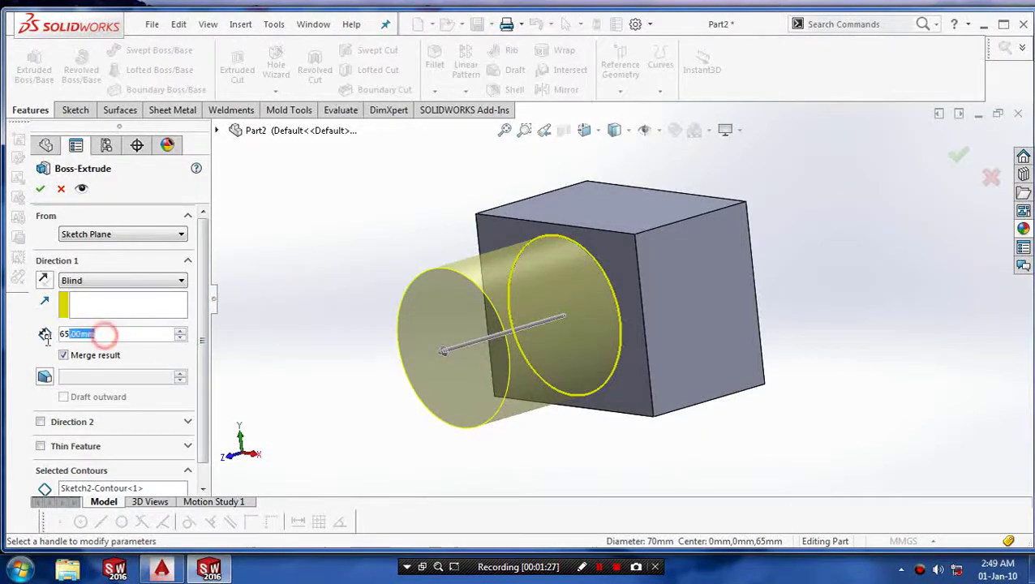
{"action": "type", "text": "45"}
{"action": "key", "text": "Return"}
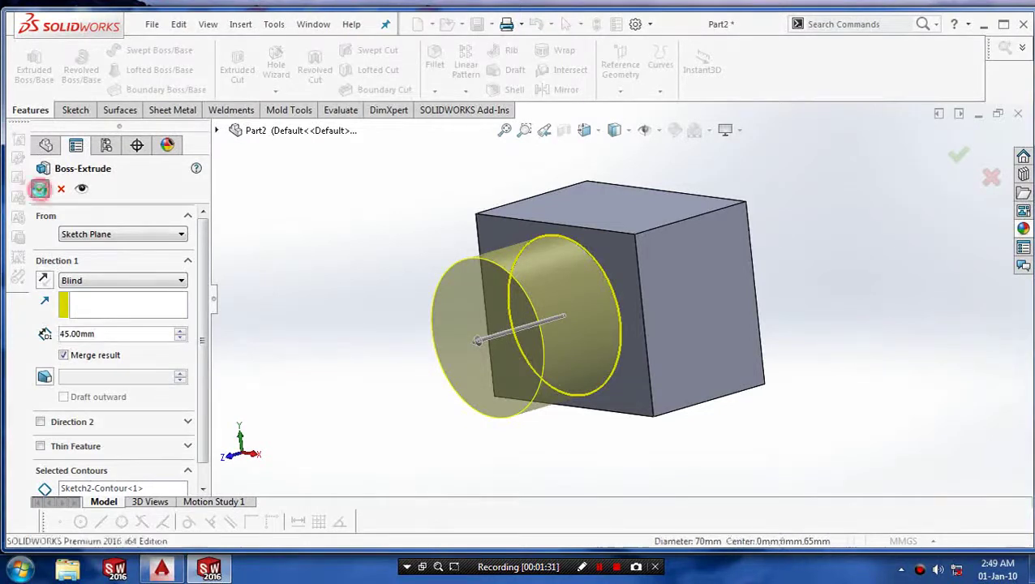
{"action": "left_click", "coordinate": [40, 189]}
{"action": "middle_click_drag", "start_coordinate": [377, 258], "coordinate": [335, 316]}
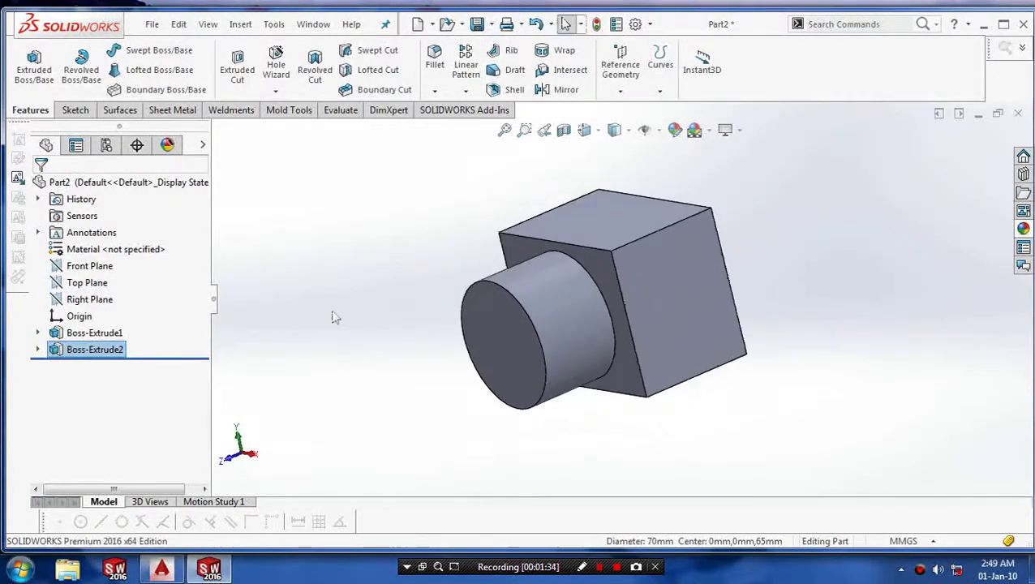
Edit Boss-Extrude1 to a 70 mm depth with a Mid Plane end condition
{"action": "left_click", "coordinate": [97, 269]}
{"action": "mouse_move", "coordinate": [276, 332]}
{"action": "middle_mouse_down"}
{"action": "mouse_move", "coordinate": [256, 347]}
{"action": "mouse_move", "coordinate": [264, 342]}
{"action": "middle_mouse_up"}
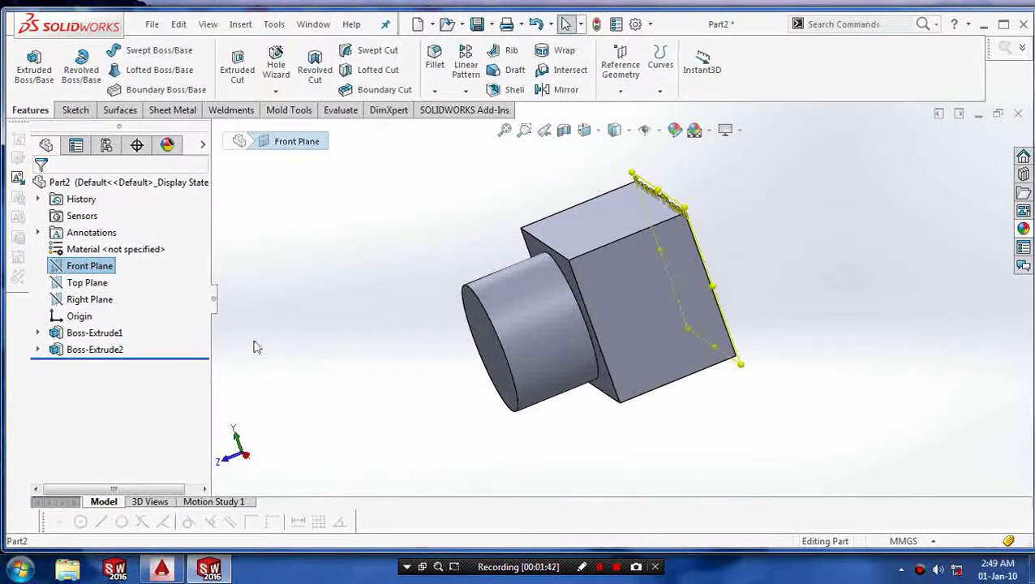
{"action": "left_click", "coordinate": [95, 334]}
{"action": "right_click", "coordinate": [89, 334]}
{"action": "left_click", "coordinate": [113, 224]}
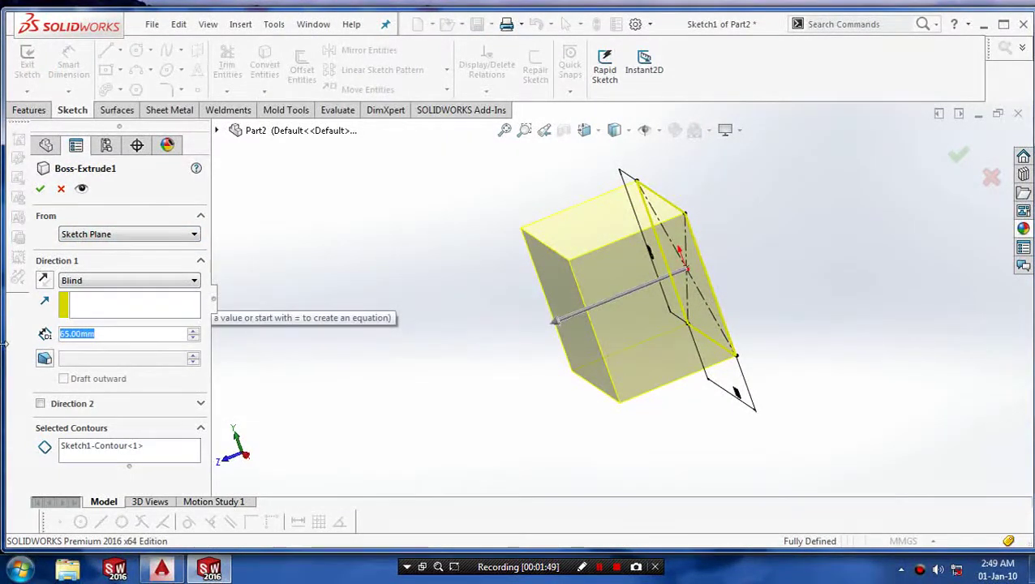
{"action": "type", "text": "70"}
{"action": "key", "text": "Return"}
{"action": "left_click", "coordinate": [194, 280]}
{"action": "left_click", "coordinate": [134, 349]}
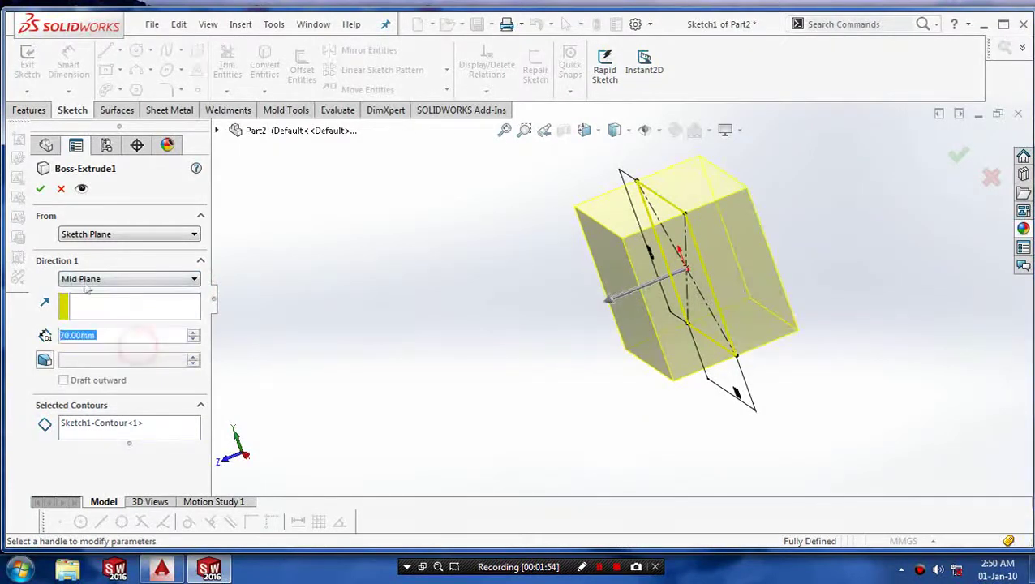
{"action": "left_click", "coordinate": [39, 189]}
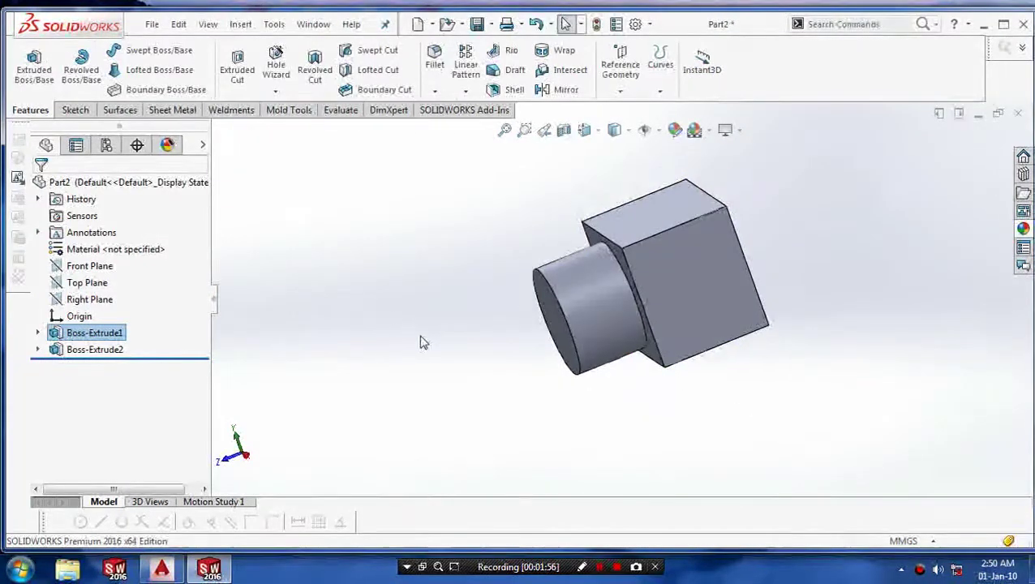
Mirror only Boss-Extrude2, the cylinder, about the Front Plane
{"action": "middle_click_drag", "start_coordinate": [416, 337], "coordinate": [431, 340]}
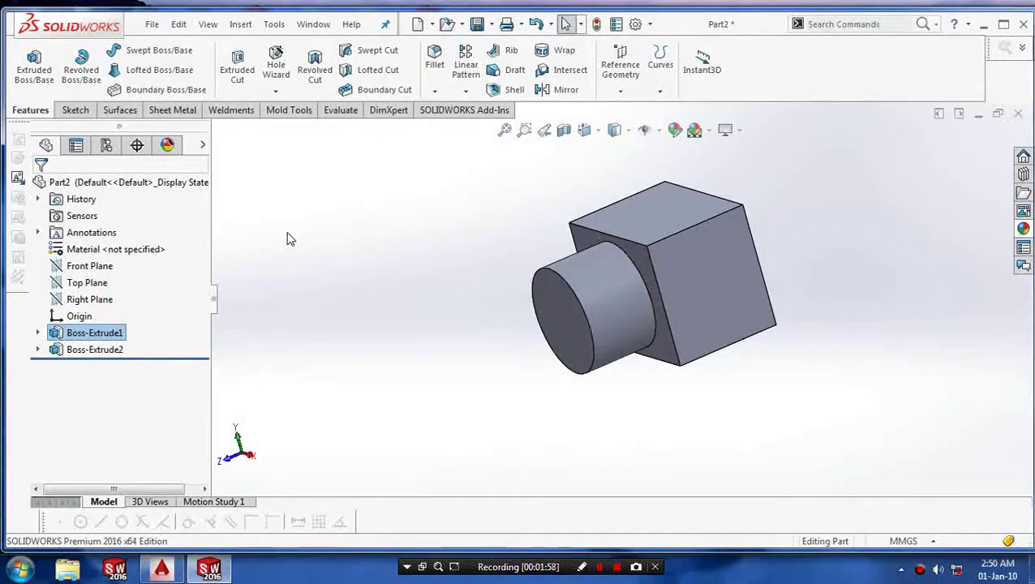
{"action": "left_click", "coordinate": [555, 90]}
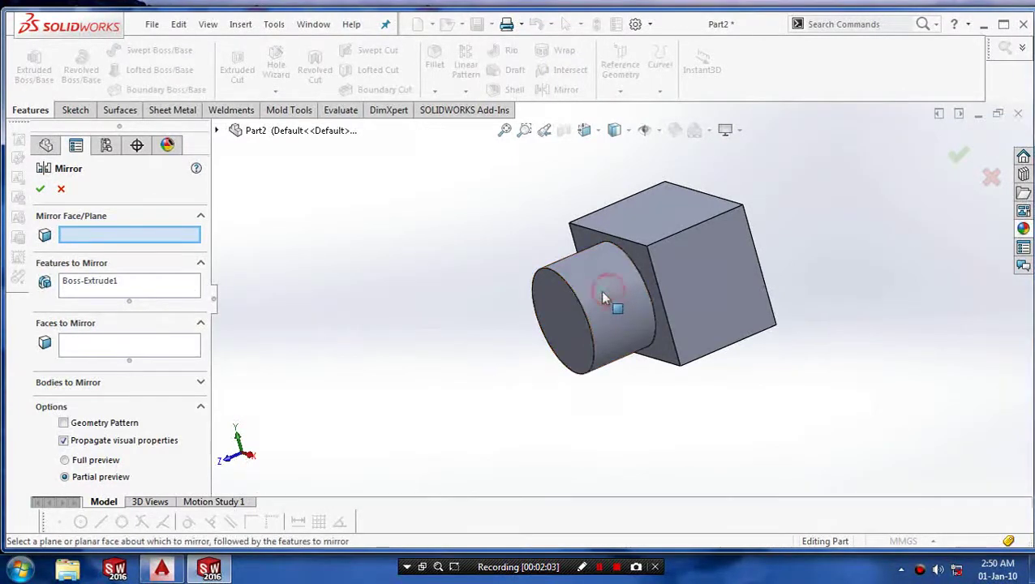
{"action": "left_click", "coordinate": [102, 280]}
{"action": "right_click", "coordinate": [103, 281]}
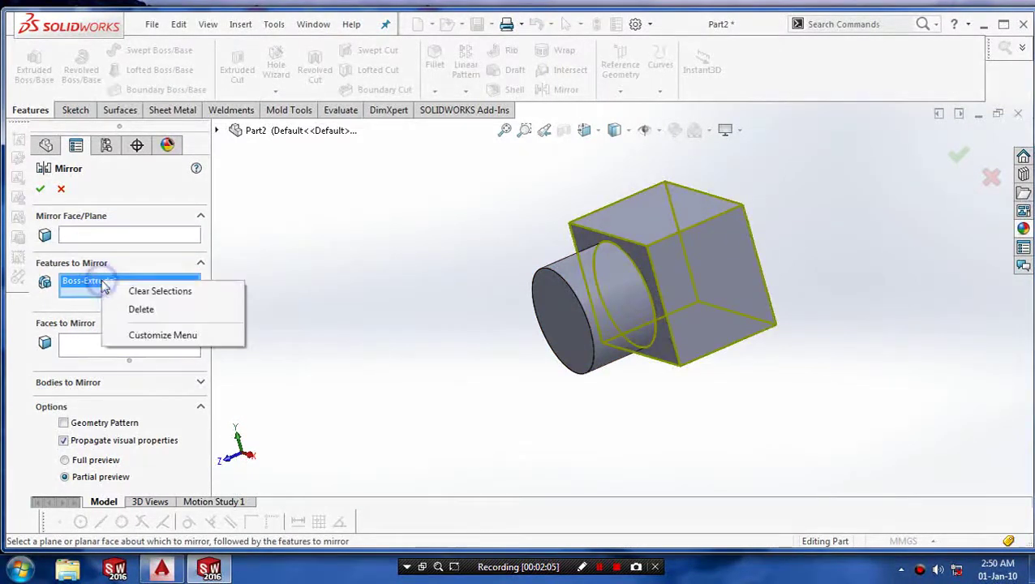
{"action": "left_click", "coordinate": [132, 291]}
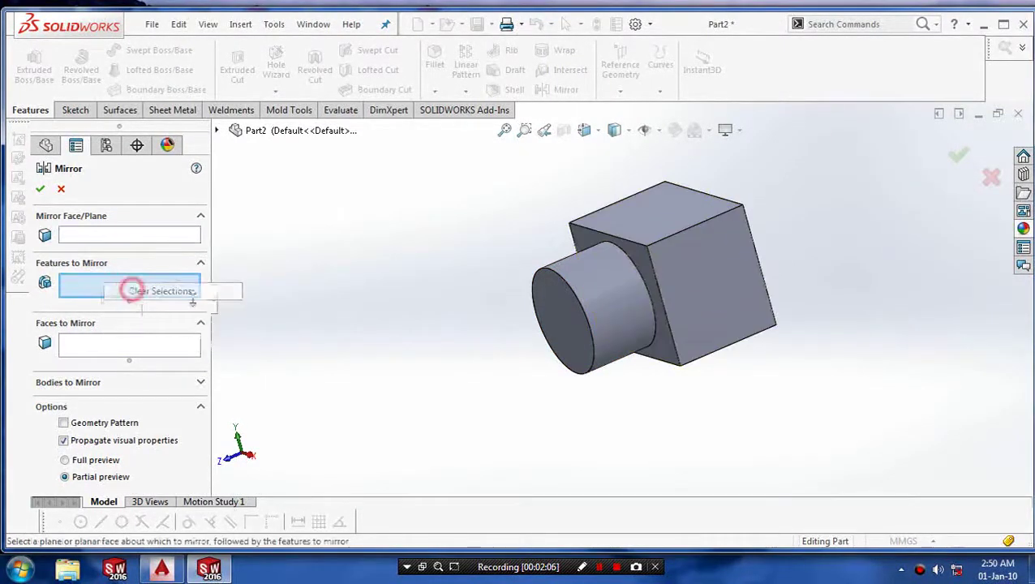
{"action": "left_click", "coordinate": [595, 289]}
{"action": "left_click", "coordinate": [105, 233]}
{"action": "left_click", "coordinate": [215, 130]}
{"action": "left_click", "coordinate": [277, 215]}
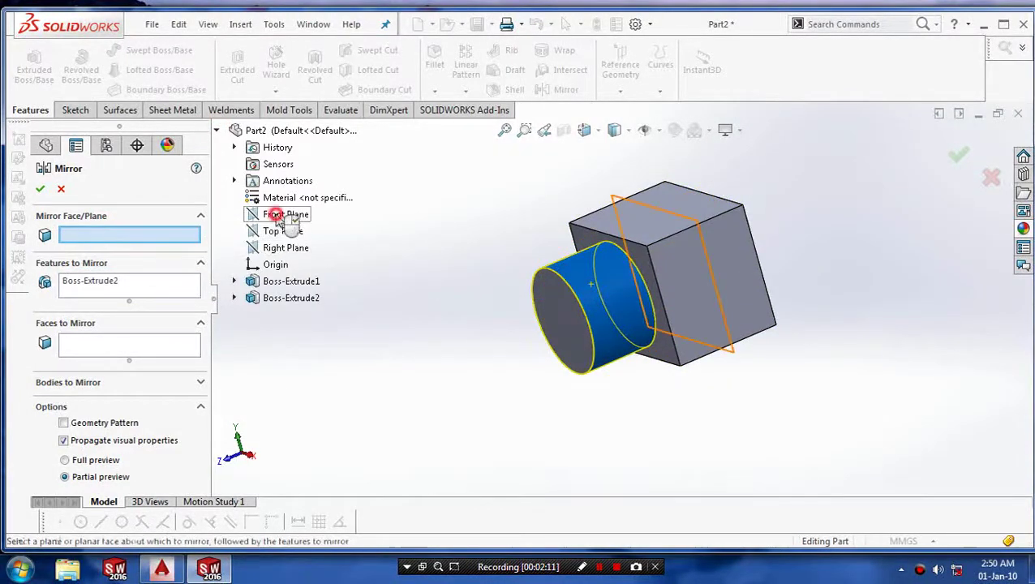
{"action": "left_click", "coordinate": [43, 189]}
{"action": "middle_click_drag", "start_coordinate": [340, 301], "coordinate": [500, 308]}
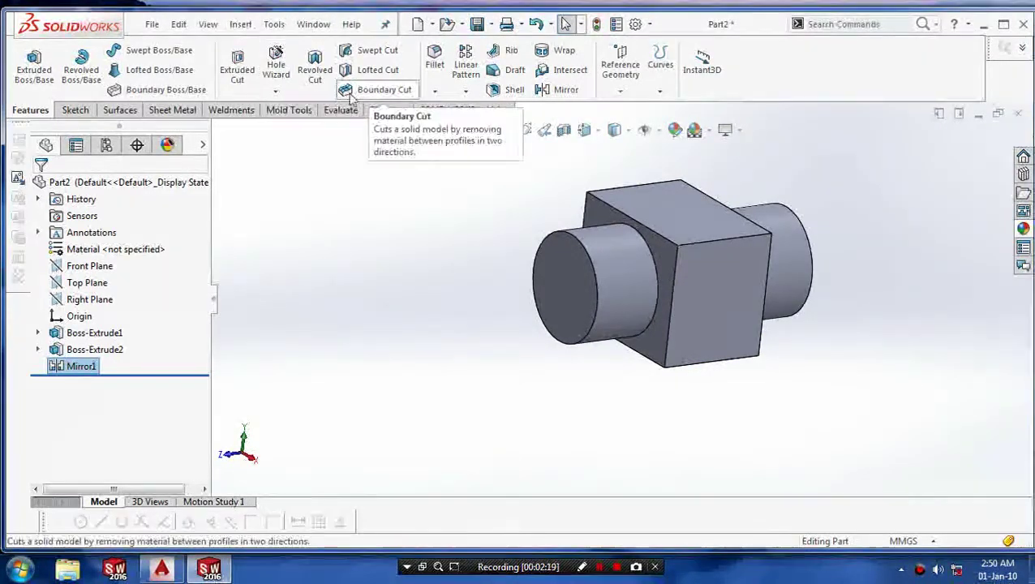
Fillet the block's four long edges (top, bottom, lower-right, upper-right) with a 30 mm radius
{"action": "left_click", "coordinate": [435, 91]}
{"action": "left_click", "coordinate": [454, 109]}
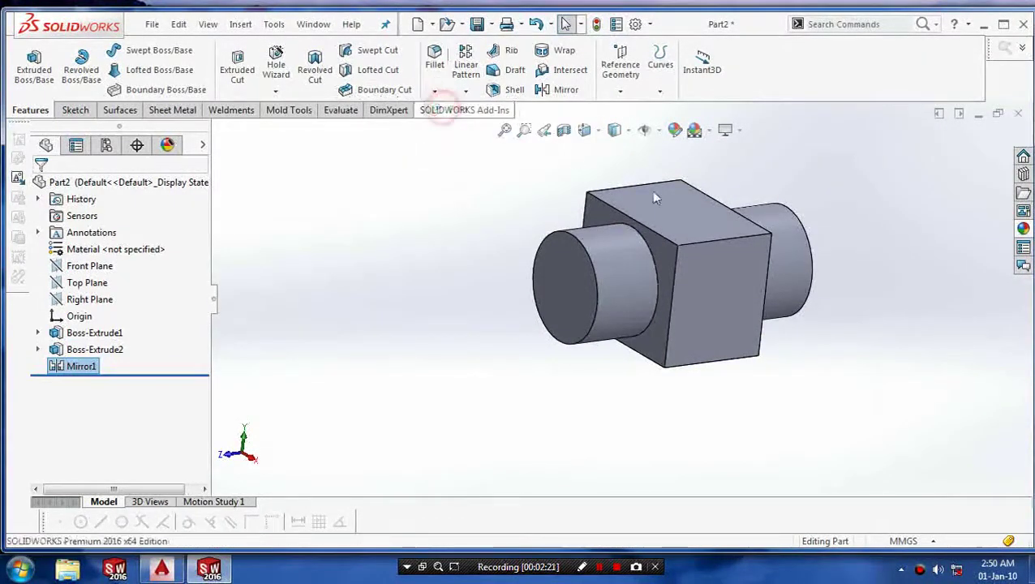
{"action": "left_click", "coordinate": [702, 248]}
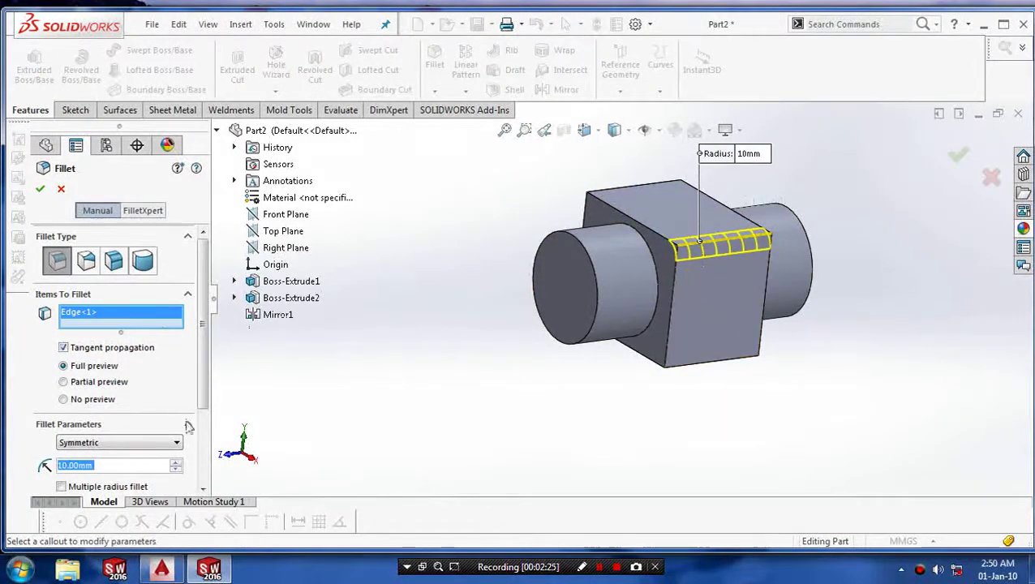
{"action": "left_click", "coordinate": [177, 464]}
{"action": "left_click", "coordinate": [177, 464]}
{"action": "middle_click_drag", "start_coordinate": [565, 375], "coordinate": [600, 352]}
{"action": "left_click", "coordinate": [651, 350]}
{"action": "middle_click_drag", "start_coordinate": [682, 361], "coordinate": [693, 398]}
{"action": "left_click", "coordinate": [774, 331]}
{"action": "middle_click_drag", "start_coordinate": [781, 356], "coordinate": [421, 336]}
{"action": "left_click", "coordinate": [727, 233]}
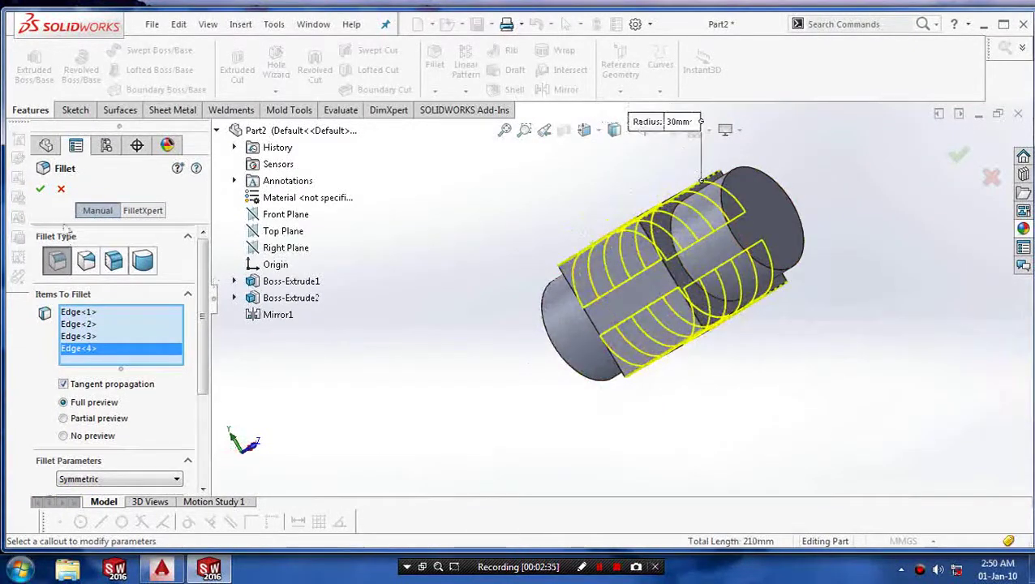
{"action": "left_click", "coordinate": [42, 190]}
{"action": "middle_click_drag", "start_coordinate": [457, 296], "coordinate": [743, 402]}
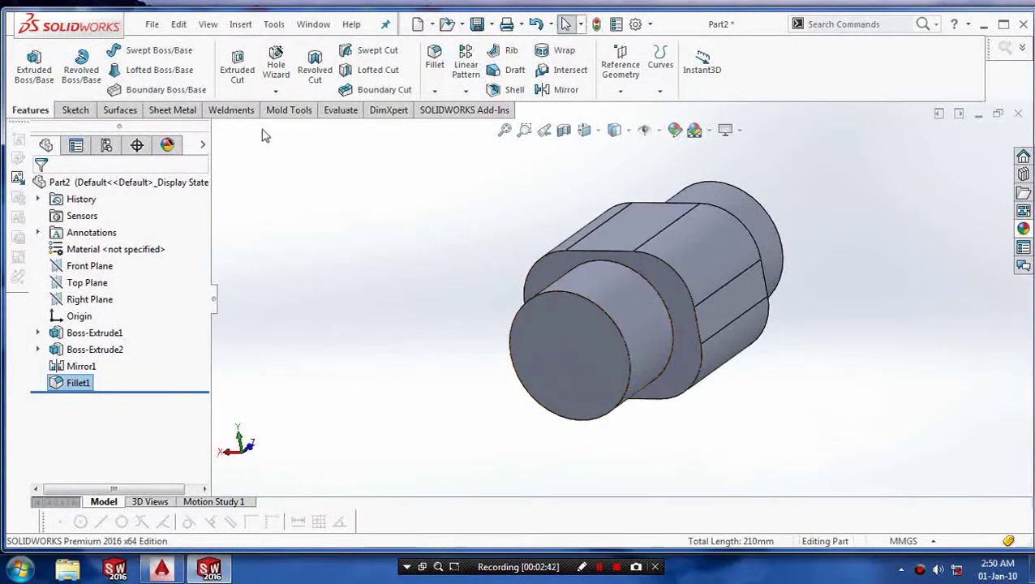
Fillet both cylinder-to-block junction edges at 30 mm with Keep surface overflow
{"action": "left_click", "coordinate": [435, 90]}
{"action": "left_click", "coordinate": [446, 108]}
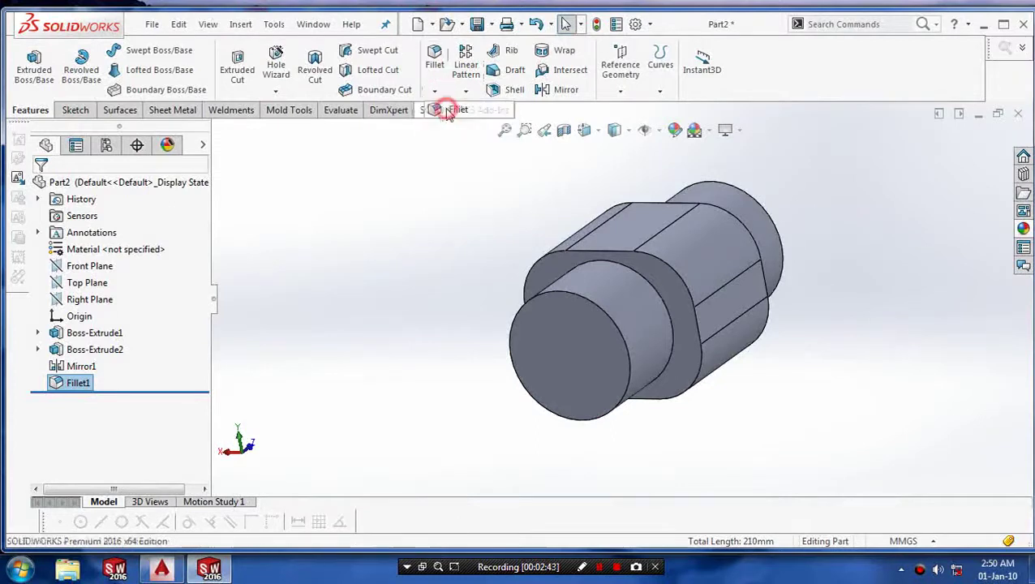
{"action": "left_click", "coordinate": [637, 280]}
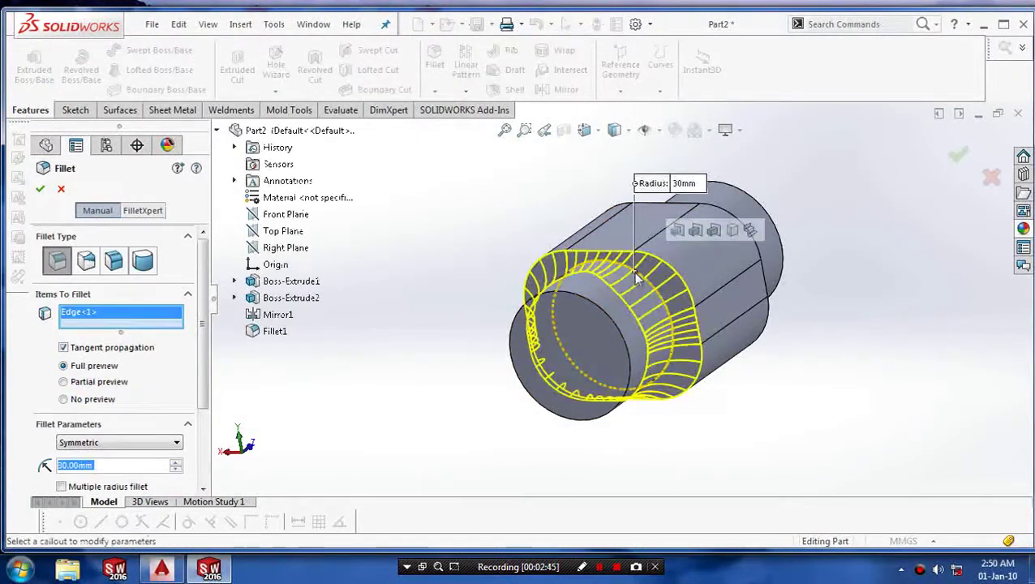
{"action": "middle_click_drag", "start_coordinate": [501, 343], "coordinate": [633, 324]}
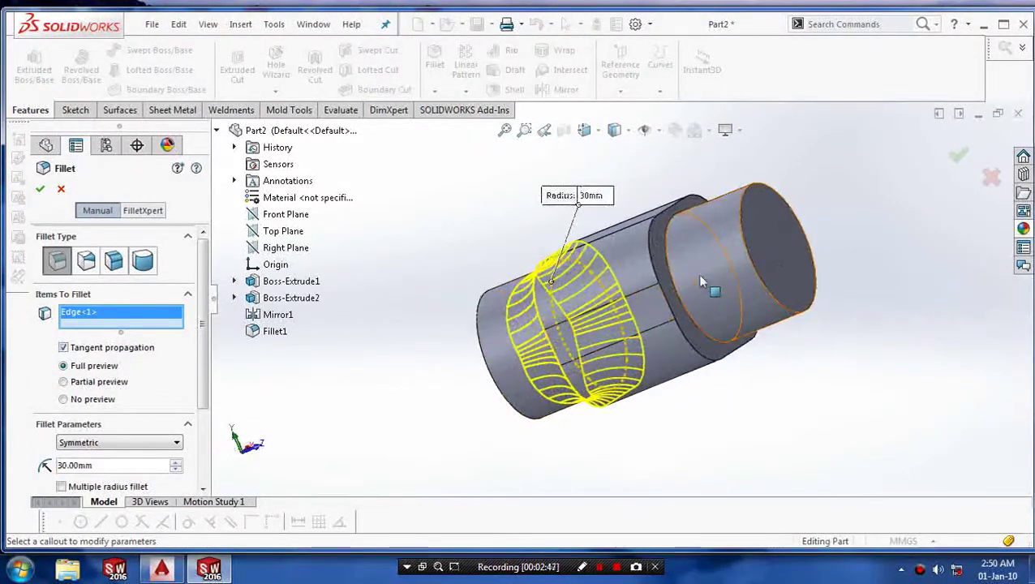
{"action": "left_click", "coordinate": [676, 294]}
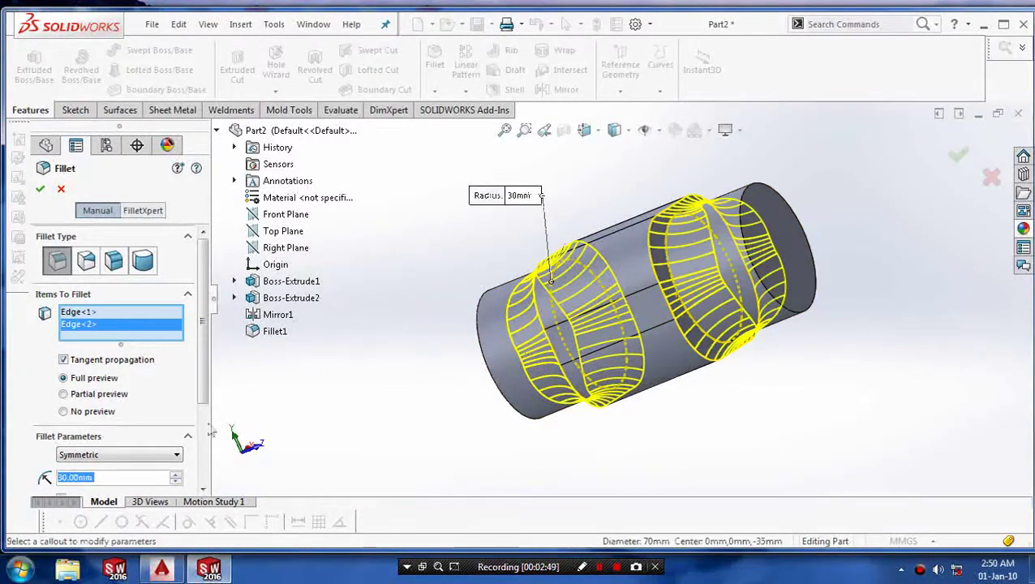
{"action": "scroll", "coordinate": [201, 481], "scroll_direction": "down", "scroll_amount": 3}
{"action": "left_click", "coordinate": [188, 465]}
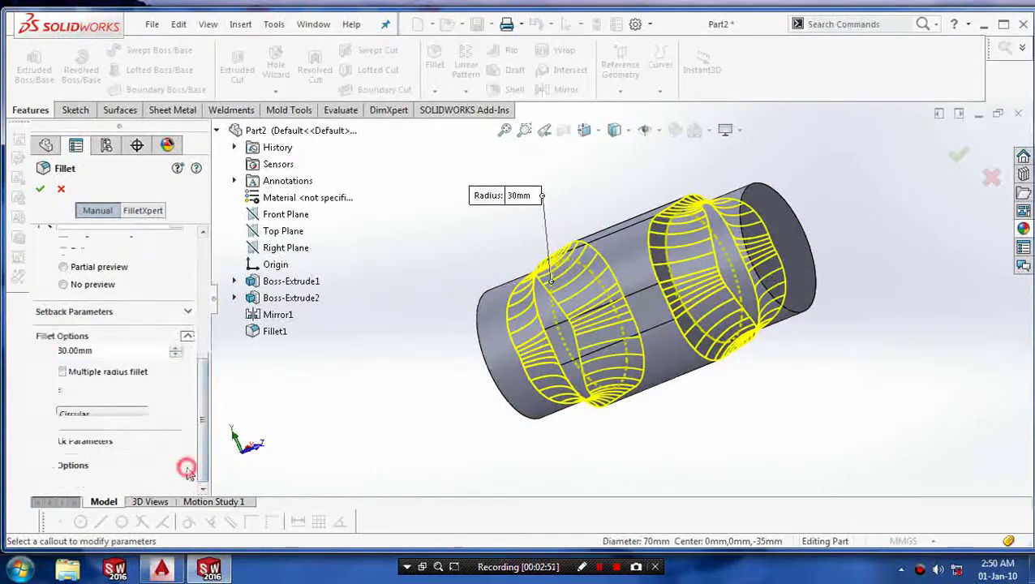
{"action": "left_click", "coordinate": [65, 466]}
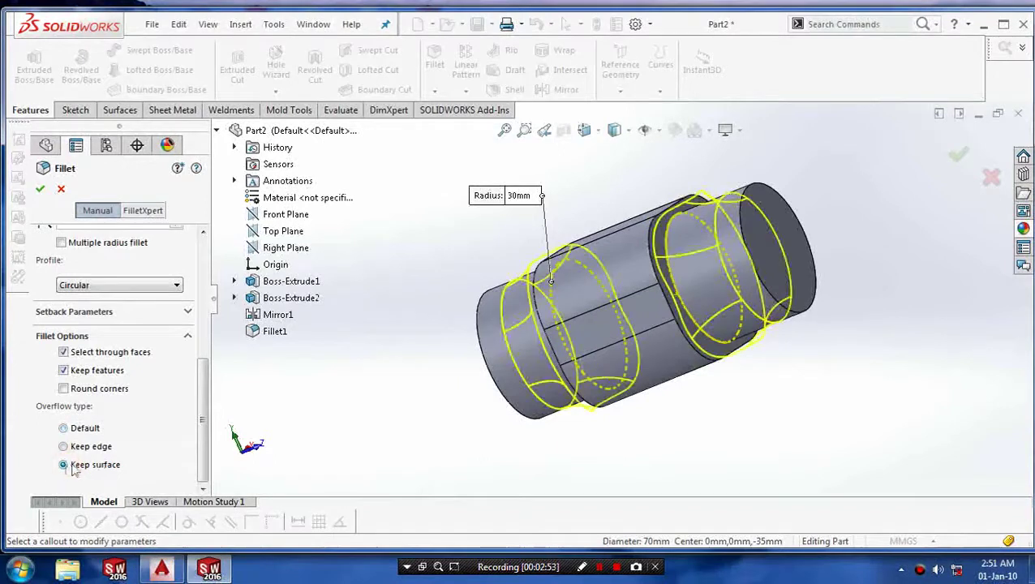
{"action": "left_click", "coordinate": [41, 195]}
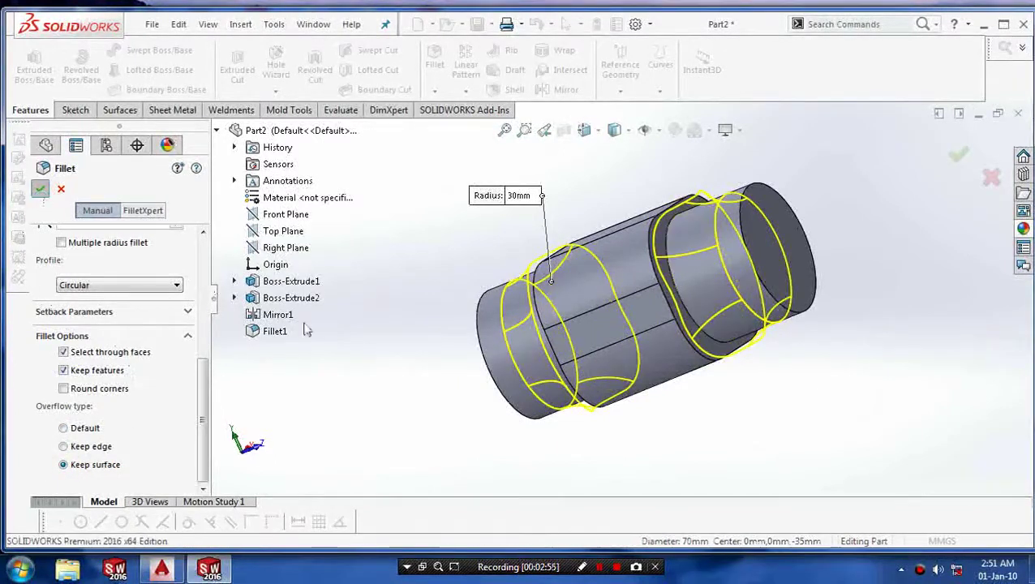
{"action": "middle_click_drag", "start_coordinate": [436, 399], "coordinate": [711, 358]}
{"action": "middle_click_drag", "start_coordinate": [862, 392], "coordinate": [793, 369]}
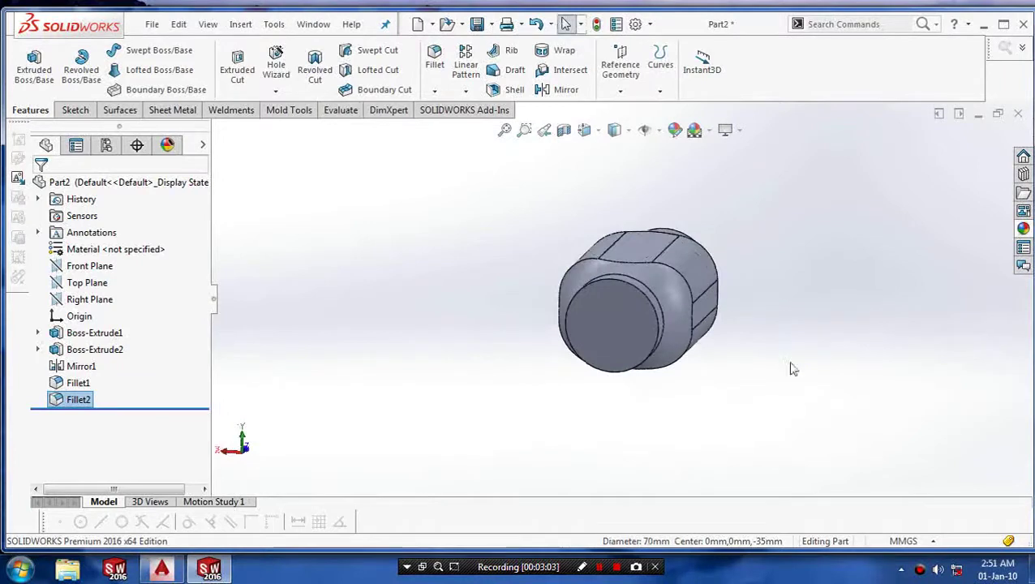
Find Dome via command search and dome both cylinder end faces by 15 mm
{"action": "left_click", "coordinate": [876, 25]}
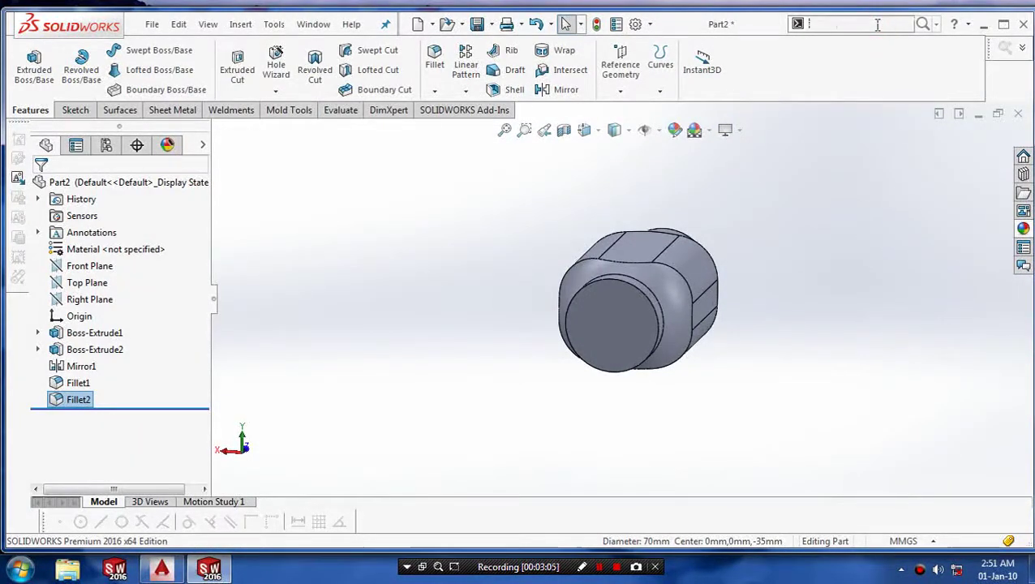
{"action": "type", "text": "do"}
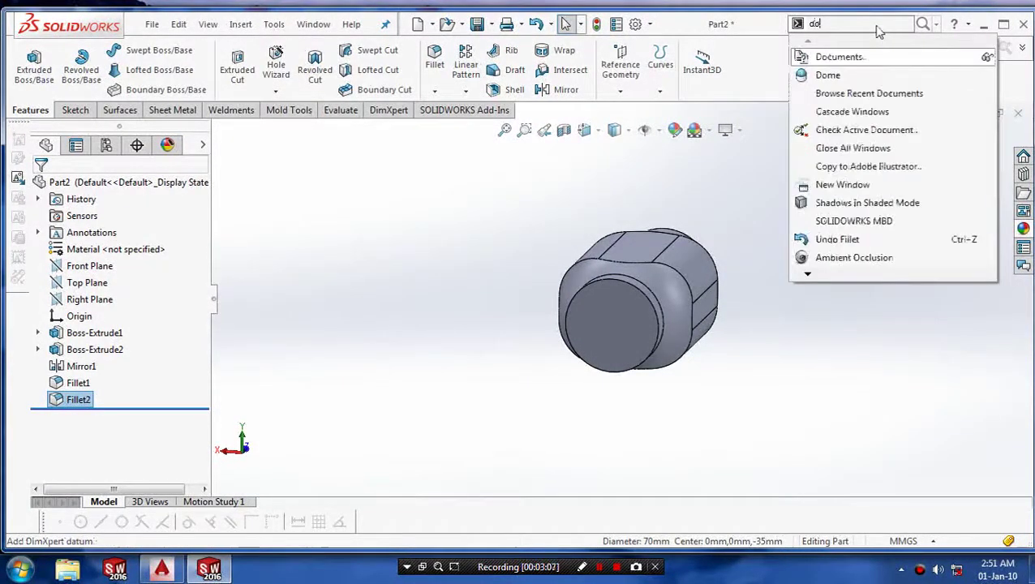
{"action": "left_click", "coordinate": [844, 77]}
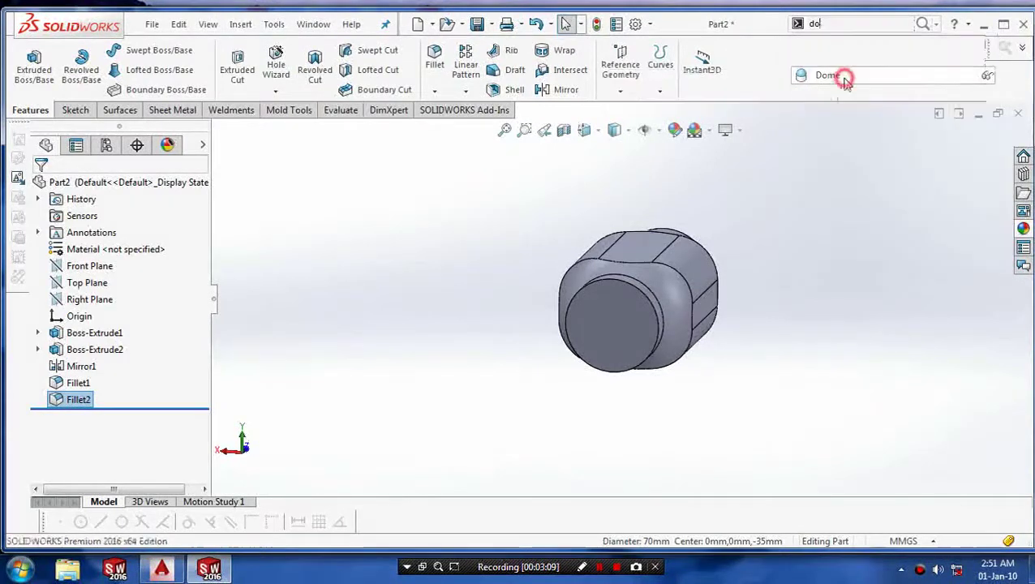
{"action": "left_click", "coordinate": [620, 357]}
{"action": "middle_click_drag", "start_coordinate": [746, 317], "coordinate": [688, 358]}
{"action": "left_click", "coordinate": [744, 264]}
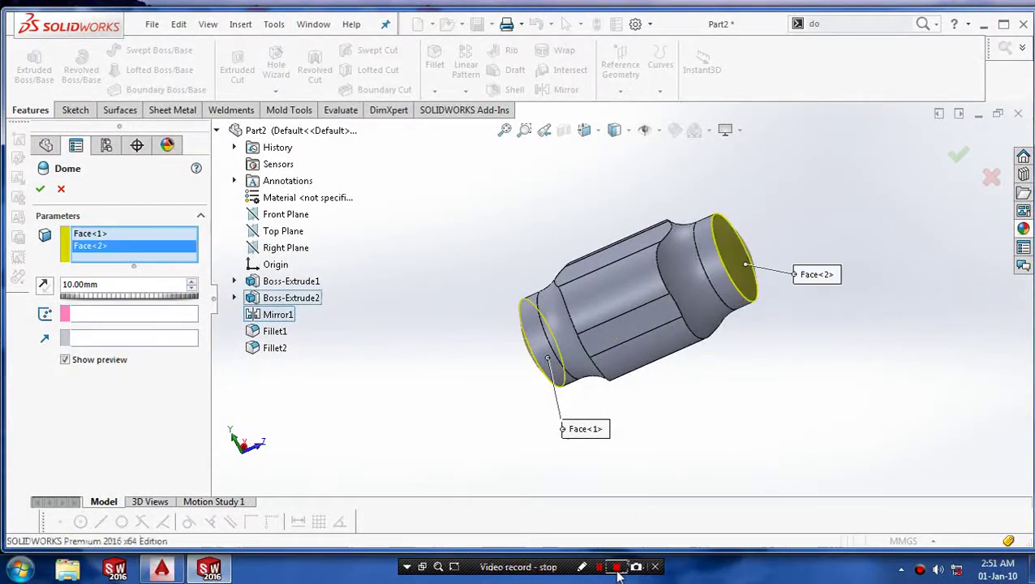
{"action": "middle_click_drag", "start_coordinate": [730, 388], "coordinate": [476, 415]}
{"action": "middle_click_drag", "start_coordinate": [582, 254], "coordinate": [567, 223]}
{"action": "left_click", "coordinate": [170, 286]}
{"action": "type", "text": "1"}
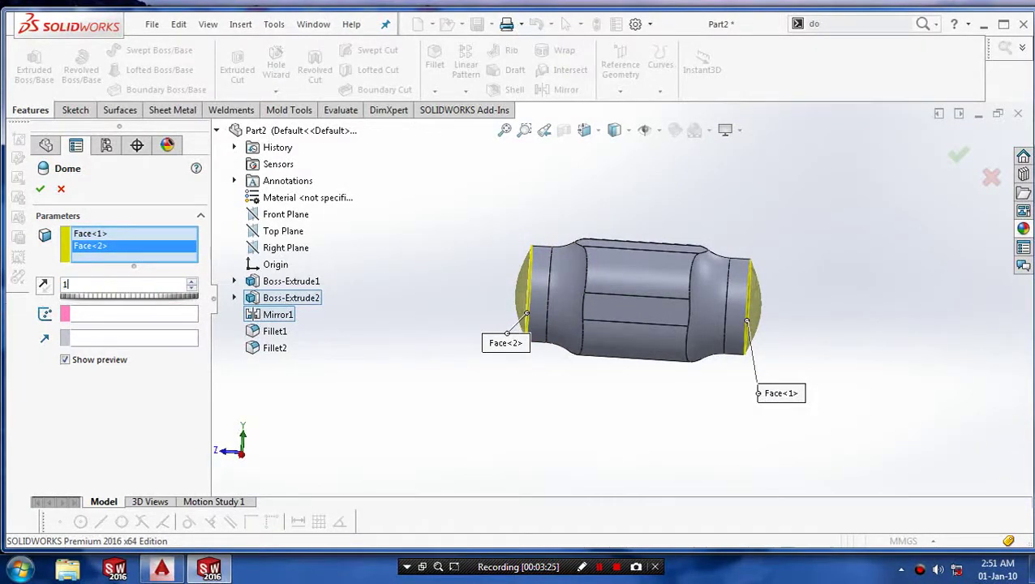
{"action": "type", "text": "5"}
{"action": "key", "text": "Return"}
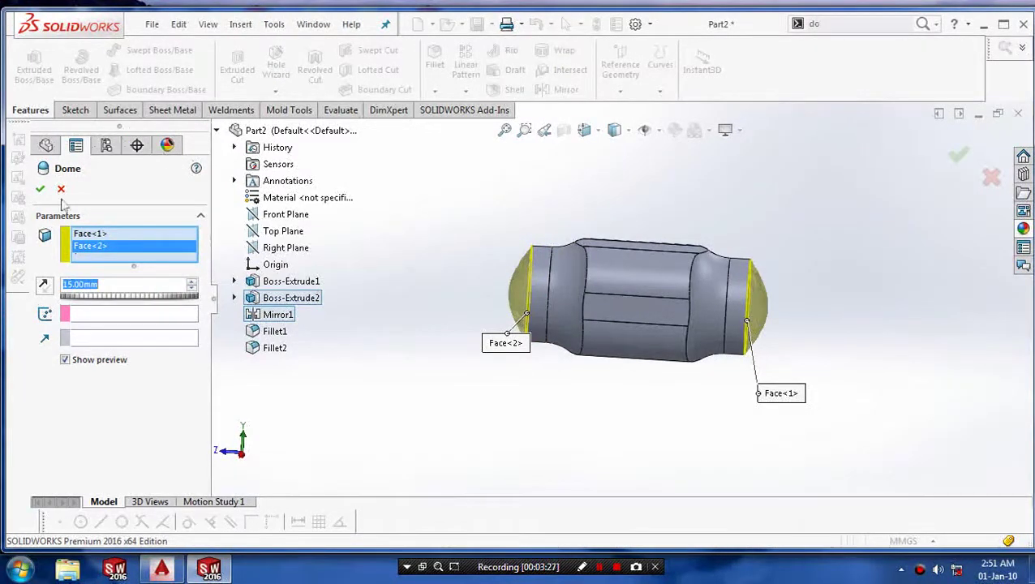
{"action": "middle_click_drag", "start_coordinate": [383, 296], "coordinate": [628, 398]}
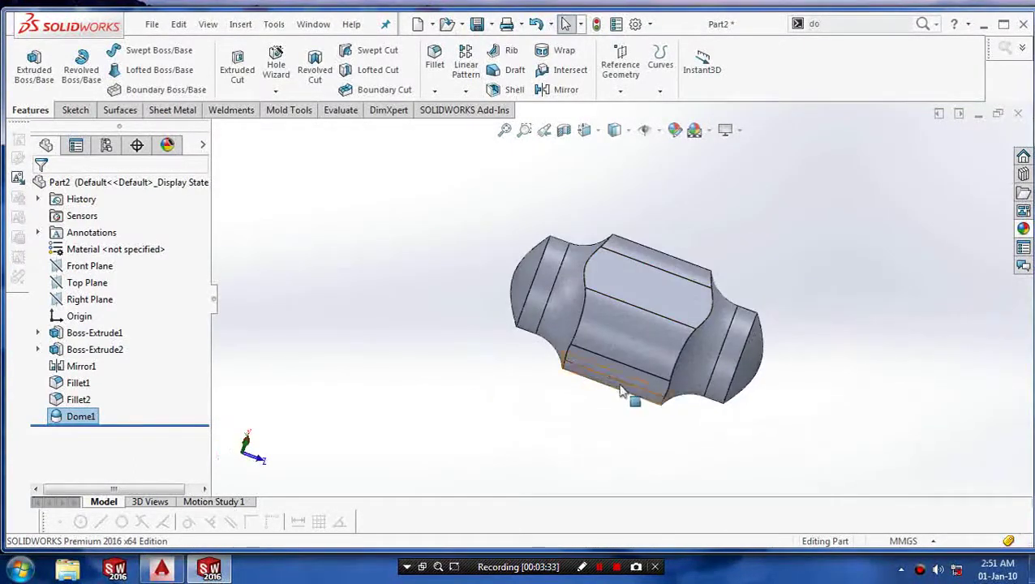
Orient the view normal to the Right Plane
{"action": "left_click", "coordinate": [88, 283]}
{"action": "middle_click_drag", "start_coordinate": [438, 308], "coordinate": [373, 289]}
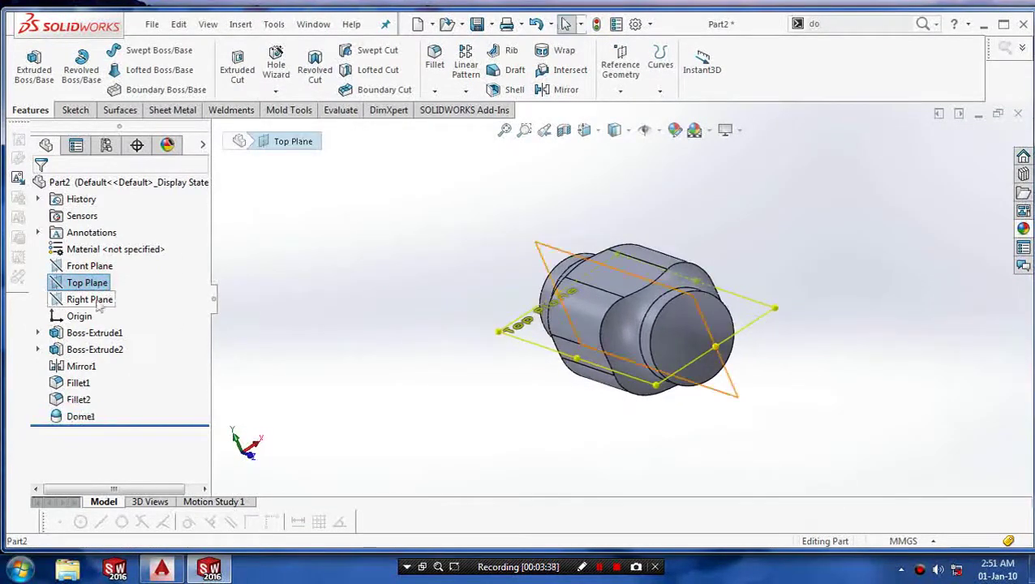
{"action": "left_click", "coordinate": [89, 266]}
{"action": "right_click", "coordinate": [99, 268]}
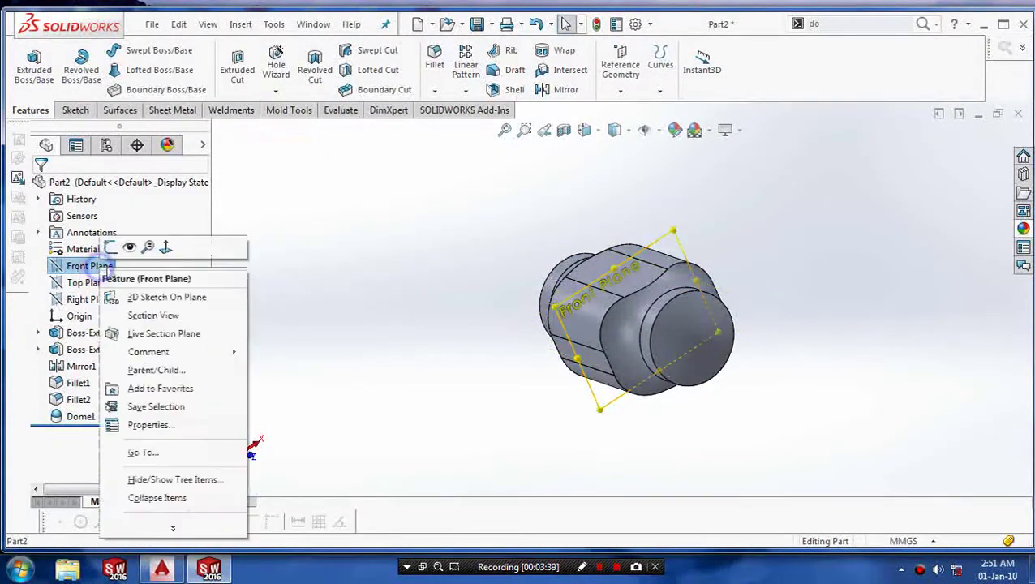
{"action": "left_click", "coordinate": [168, 250]}
{"action": "middle_click_drag", "start_coordinate": [413, 314], "coordinate": [381, 332]}
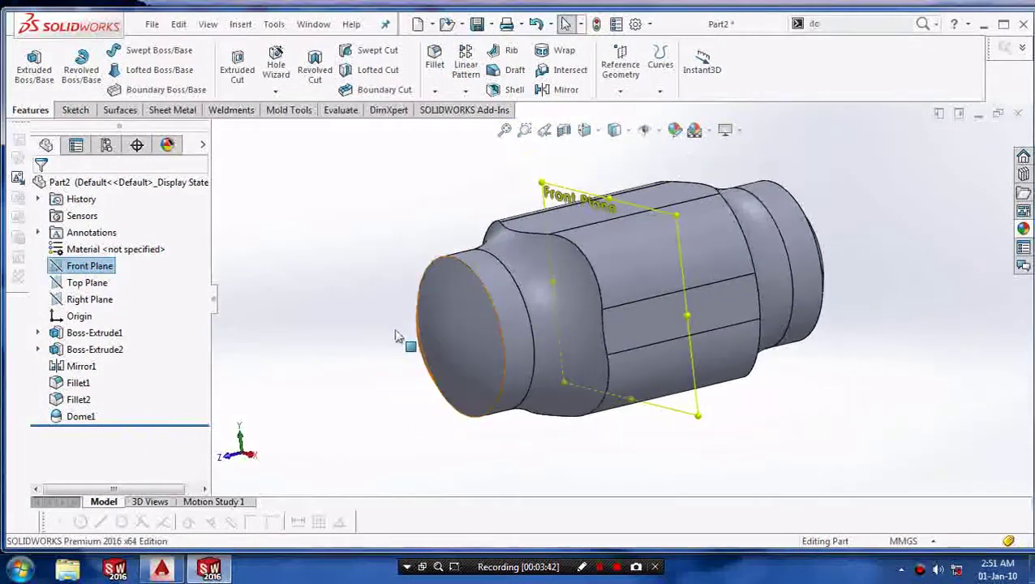
{"action": "left_click", "coordinate": [90, 299]}
{"action": "right_click", "coordinate": [93, 300]}
{"action": "key", "text": "Escape"}
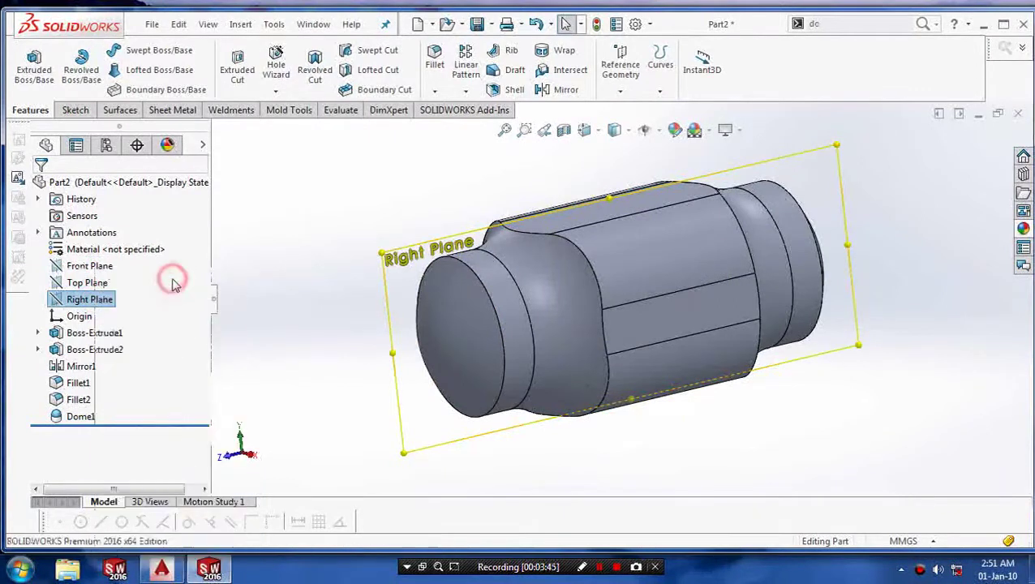
{"action": "right_click", "coordinate": [106, 299]}
{"action": "left_click", "coordinate": [172, 279]}
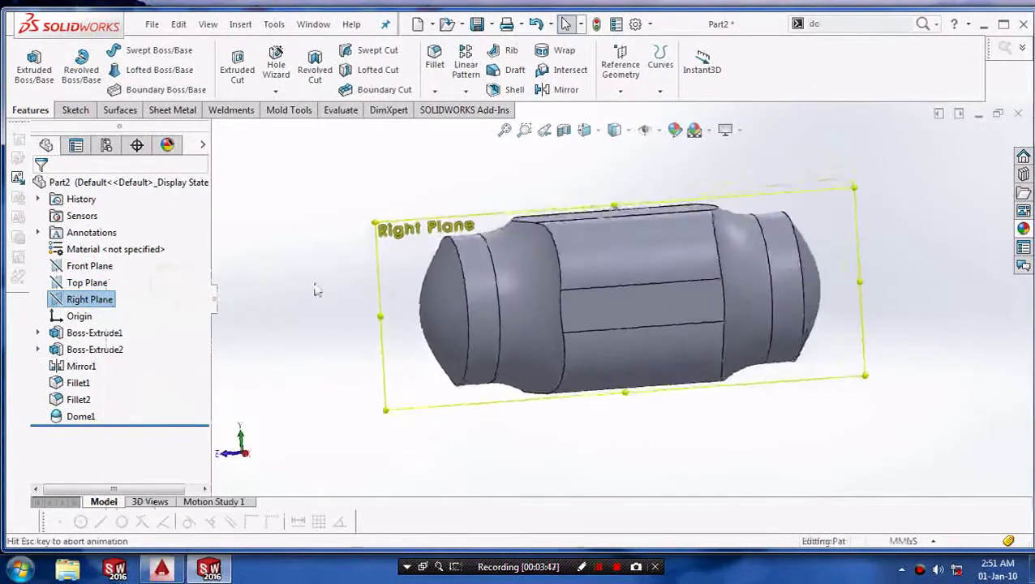
Sketch a circle centred on the origin on the Right Plane and exit the sketch
{"action": "left_click", "coordinate": [75, 110]}
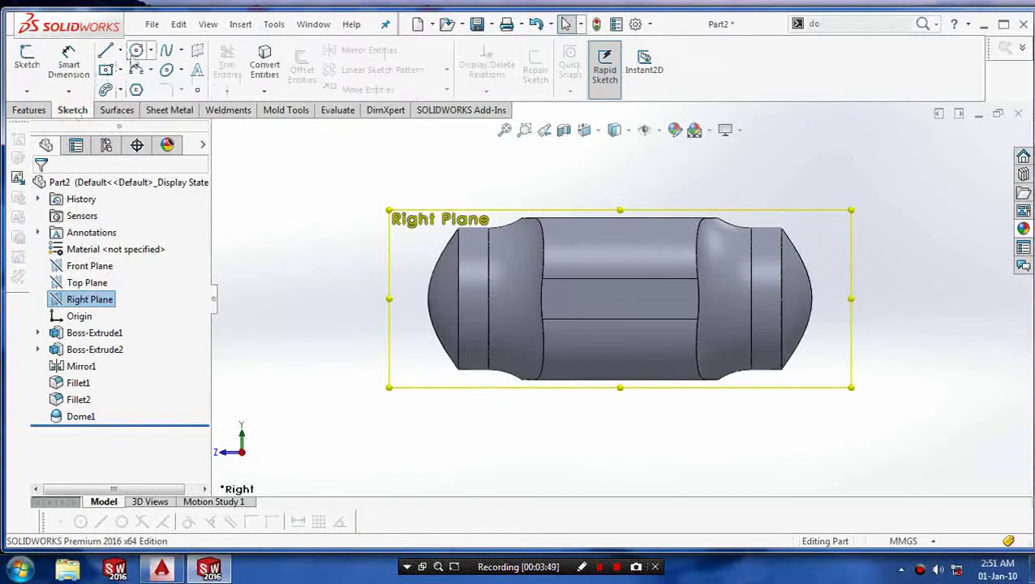
{"action": "left_click", "coordinate": [137, 50]}
{"action": "left_click", "coordinate": [620, 299]}
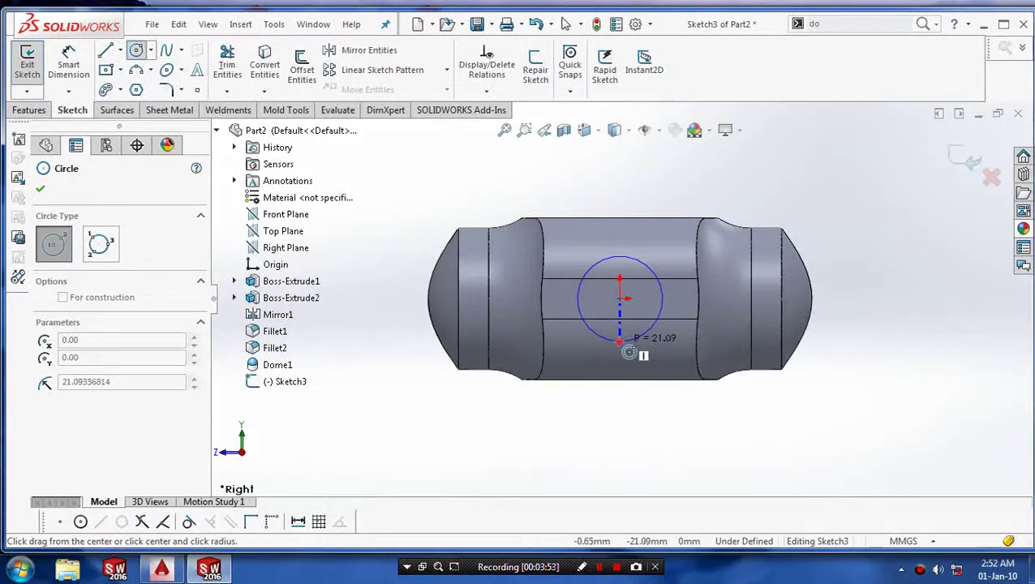
{"action": "left_click", "coordinate": [628, 351]}
{"action": "left_click", "coordinate": [39, 188]}
{"action": "middle_click_drag", "start_coordinate": [261, 241], "coordinate": [304, 326]}
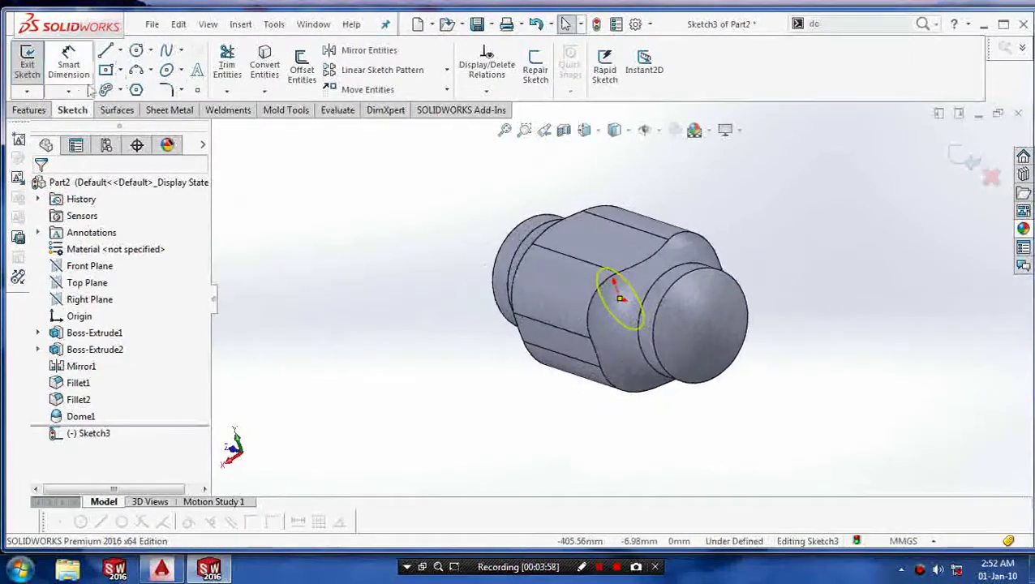
{"action": "left_click", "coordinate": [27, 65]}
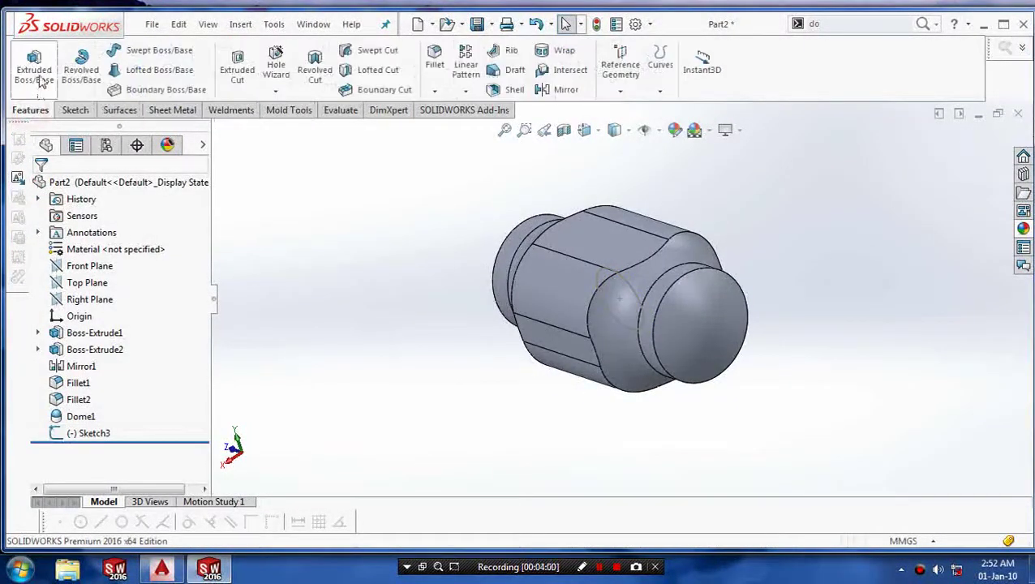
Start a boss extrude from the circle sketch, dragging the handle depth to about 330 mm
{"action": "left_click", "coordinate": [39, 80]}
{"action": "left_click", "coordinate": [604, 274]}
{"action": "left_click_drag", "start_coordinate": [508, 378], "coordinate": [446, 411]}
{"action": "scroll", "coordinate": [556, 316], "scroll_direction": "up", "scroll_amount": 4}
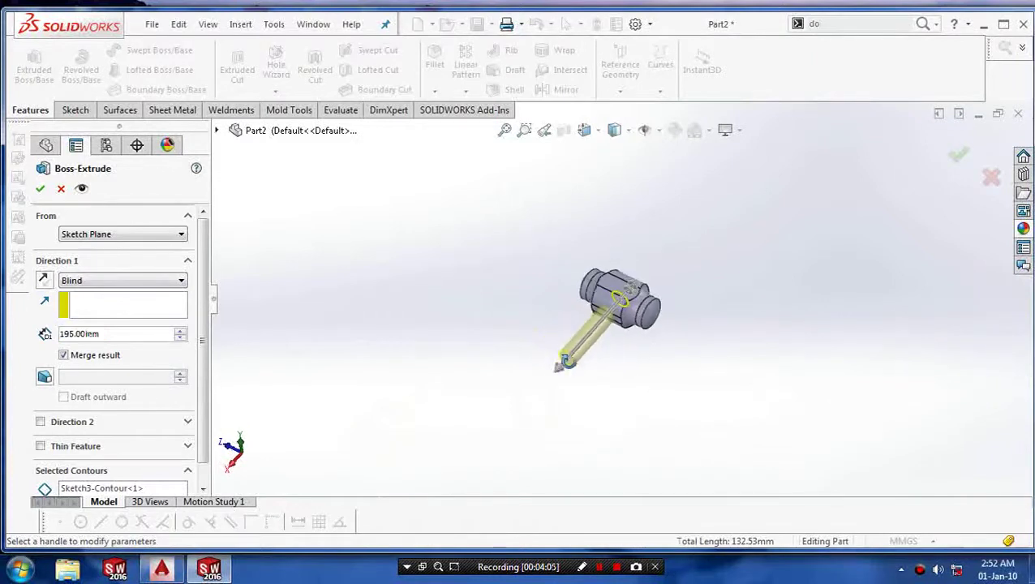
{"action": "left_click", "coordinate": [564, 362]}
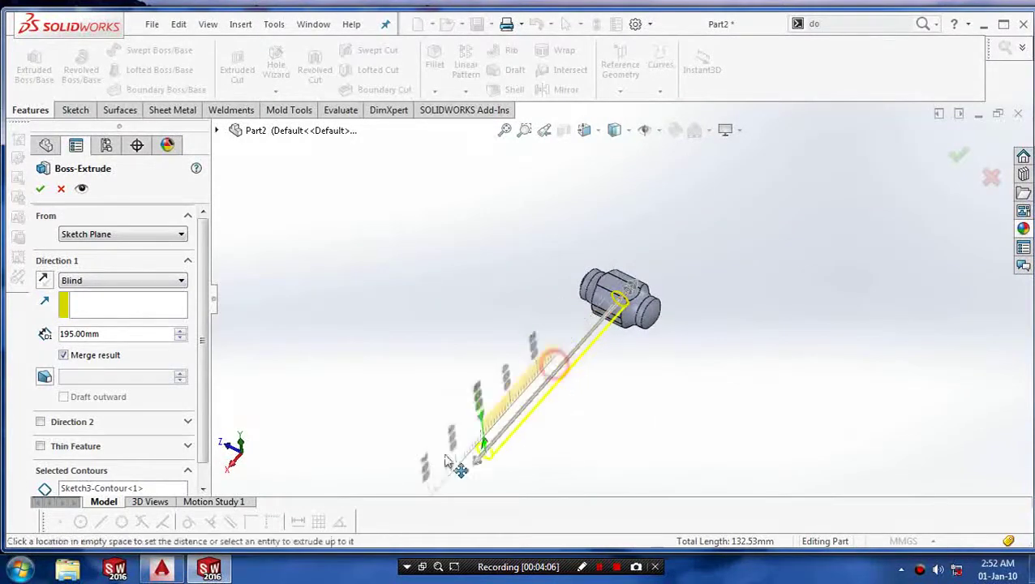
{"action": "left_click", "coordinate": [526, 378]}
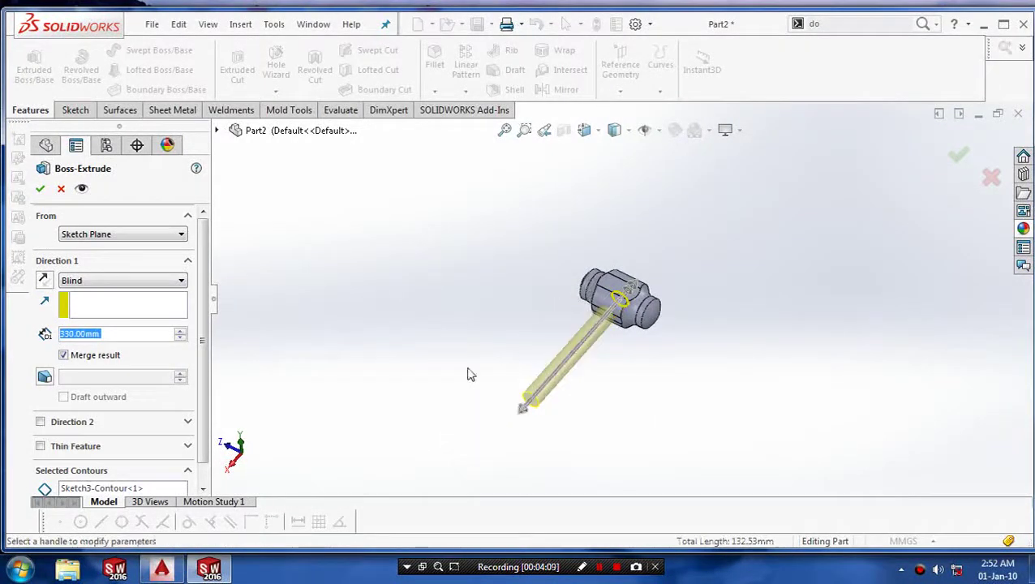
Add a 3° outward draft, set the depth to 360 mm, and confirm the extrusion
{"action": "left_click", "coordinate": [46, 378]}
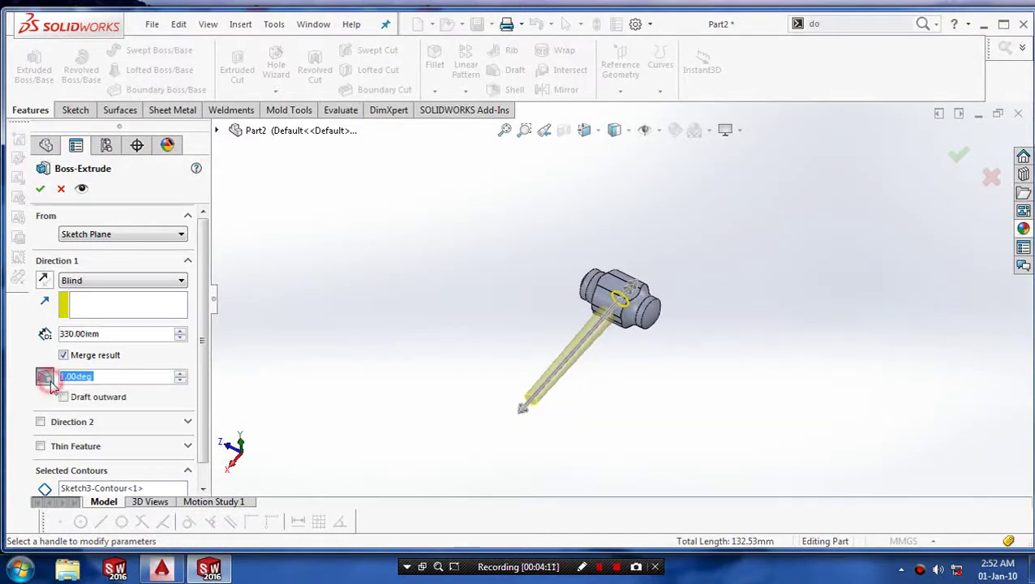
{"action": "left_click", "coordinate": [64, 398]}
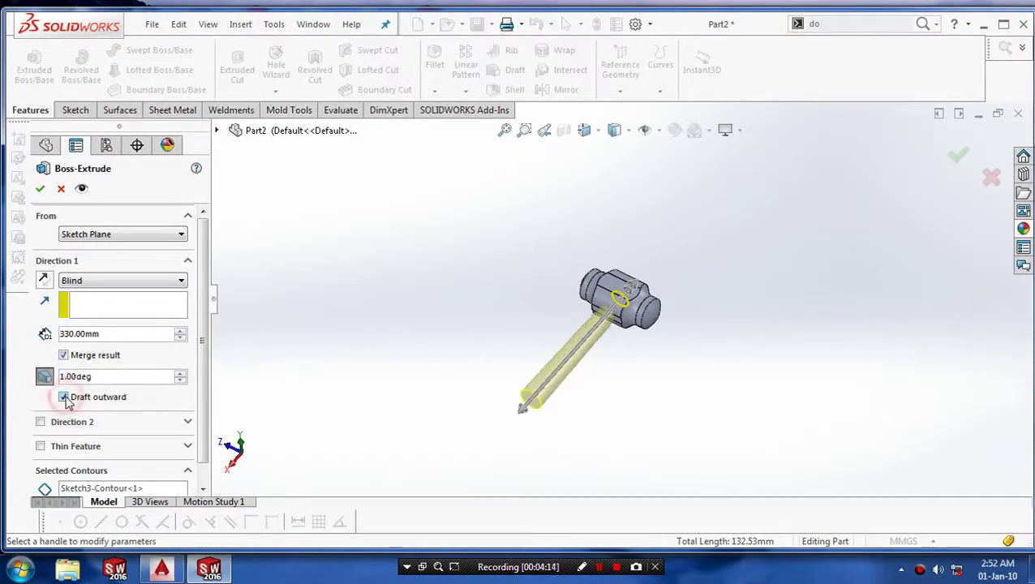
{"action": "left_click", "coordinate": [180, 373]}
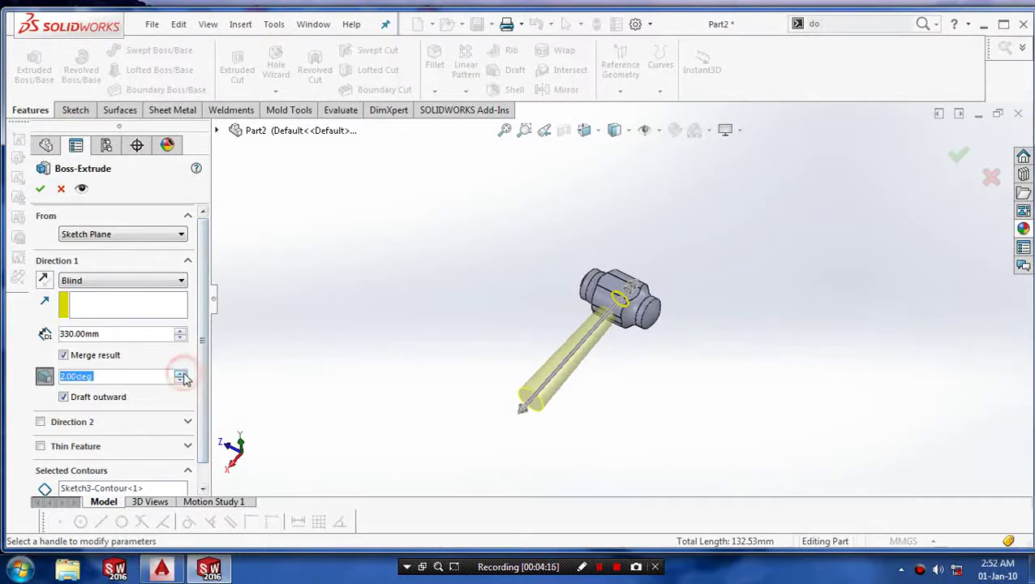
{"action": "left_click", "coordinate": [181, 373]}
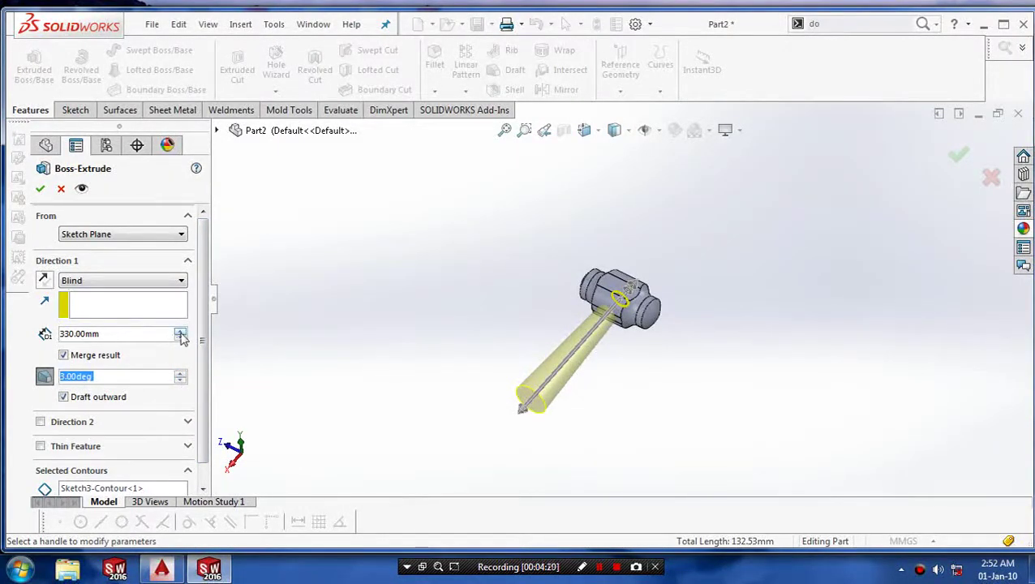
{"action": "left_click", "coordinate": [164, 336]}
{"action": "type", "text": "360"}
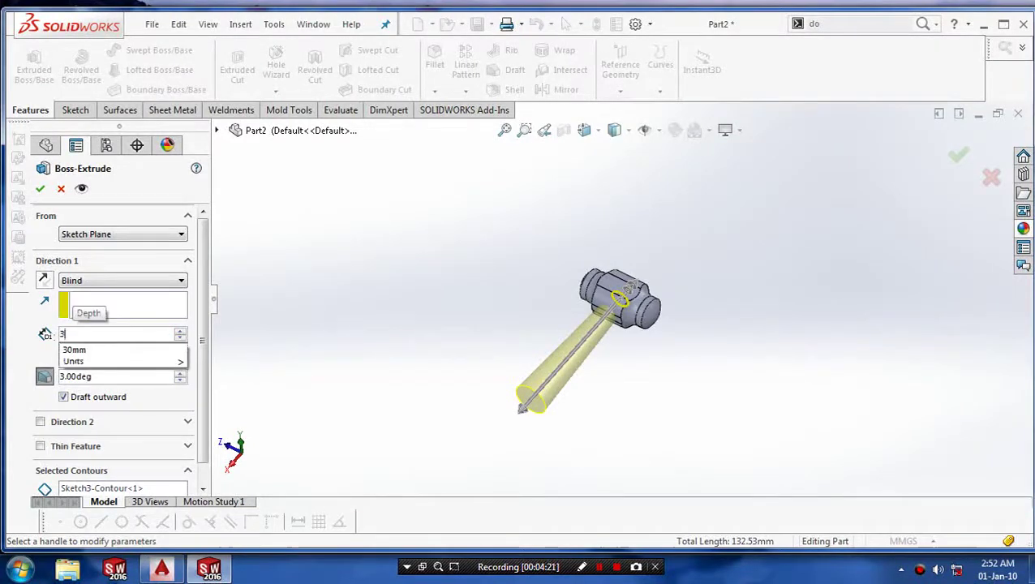
{"action": "key", "text": "Return"}
{"action": "middle_click_drag", "start_coordinate": [389, 382], "coordinate": [702, 305]}
{"action": "scroll", "coordinate": [669, 441], "scroll_direction": "down", "scroll_amount": 3}
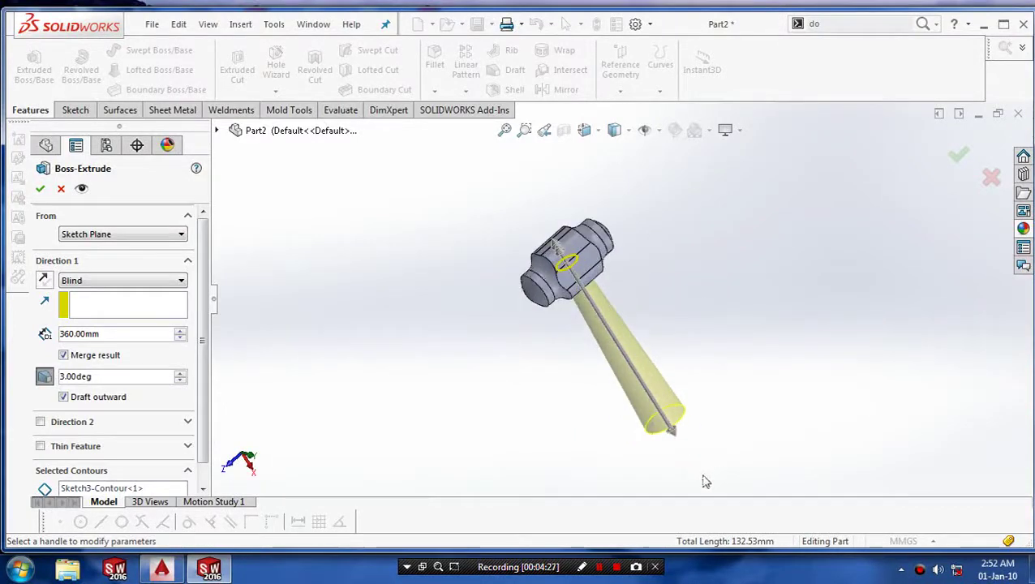
{"action": "left_click", "coordinate": [40, 189]}
{"action": "middle_click_drag", "start_coordinate": [570, 236], "coordinate": [434, 420]}
Select the head features Fillet1, Fillet2, Mirror1, Boss-Extrude1, Boss-Extrude2 and Dome1
{"action": "middle_click_drag", "start_coordinate": [610, 216], "coordinate": [560, 247]}
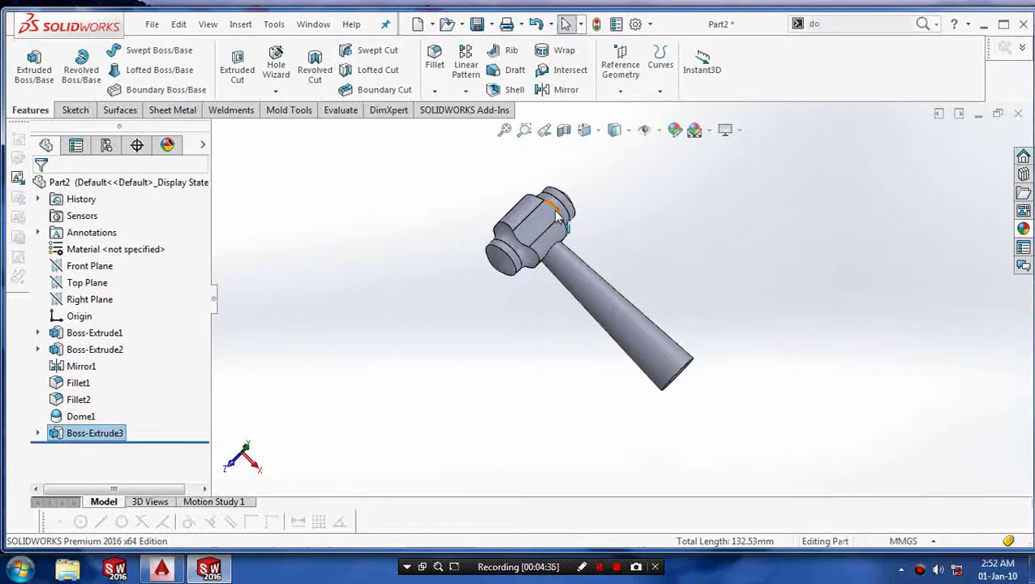
{"action": "scroll", "coordinate": [539, 275], "scroll_direction": "down", "scroll_amount": 3}
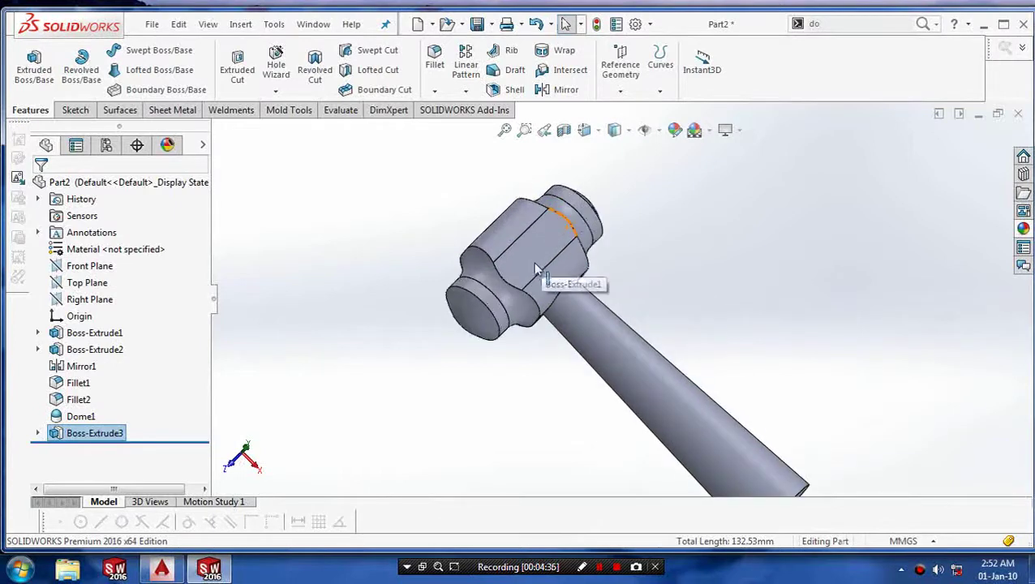
{"action": "left_click", "coordinate": [79, 383]}
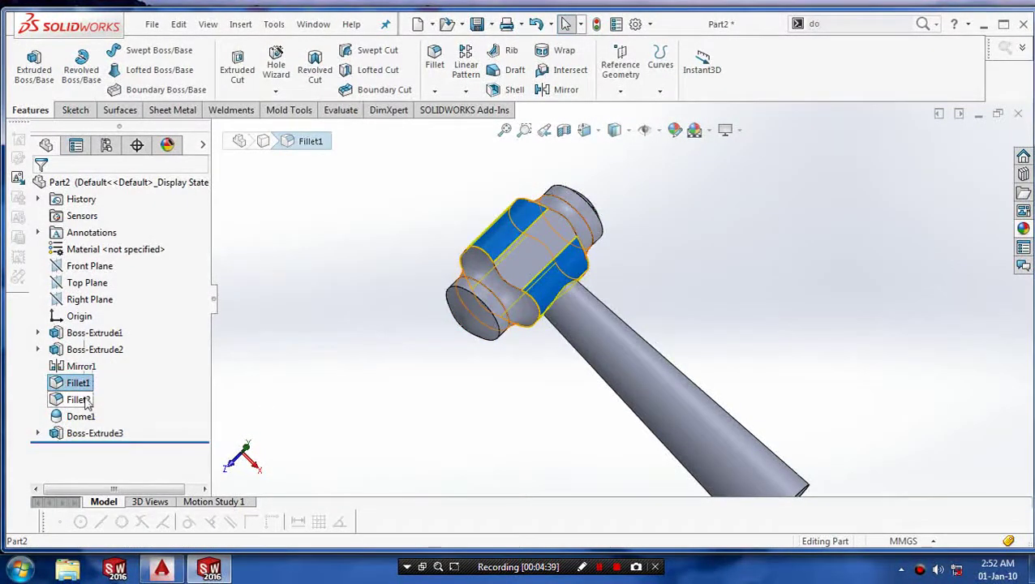
{"action": "left_click", "coordinate": [88, 403], "text": "ctrl"}
{"action": "left_click", "coordinate": [81, 366], "text": "ctrl"}
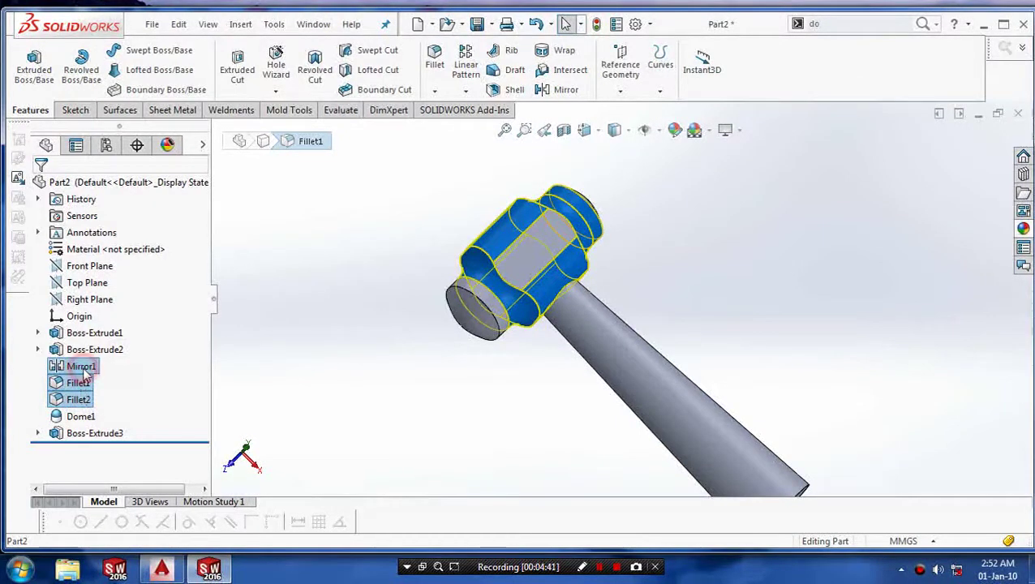
{"action": "left_click", "coordinate": [85, 350], "text": "ctrl"}
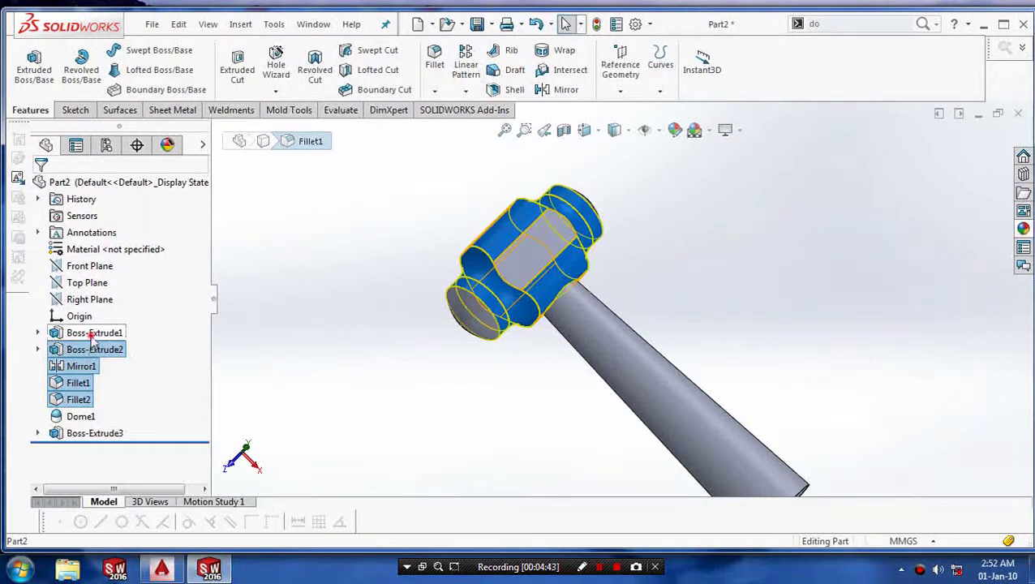
{"action": "left_click", "coordinate": [93, 334], "text": "ctrl"}
{"action": "left_click", "coordinate": [81, 416], "text": "ctrl"}
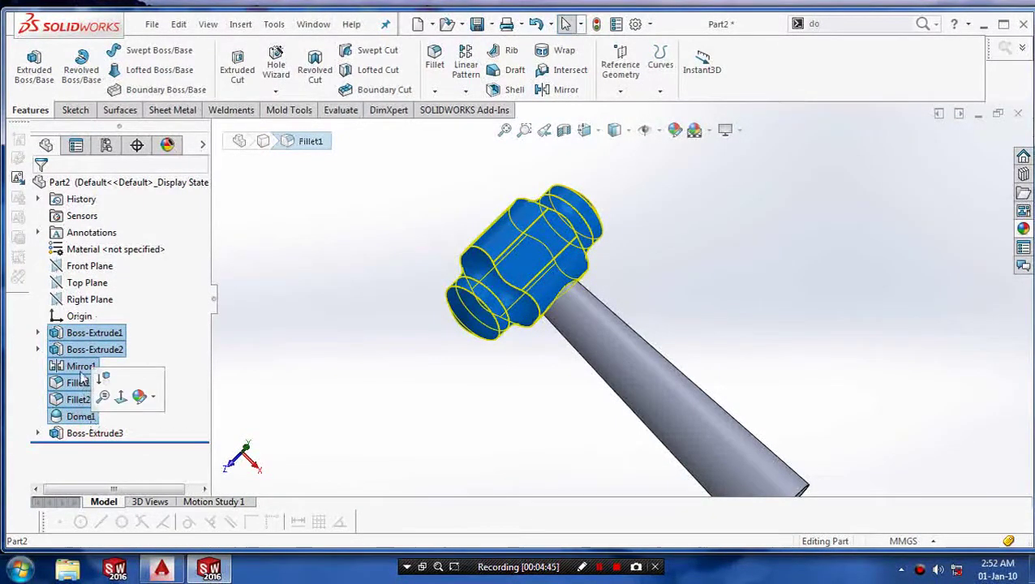
Apply a plain grey body appearance to the selected hammer head
{"action": "left_click", "coordinate": [156, 401]}
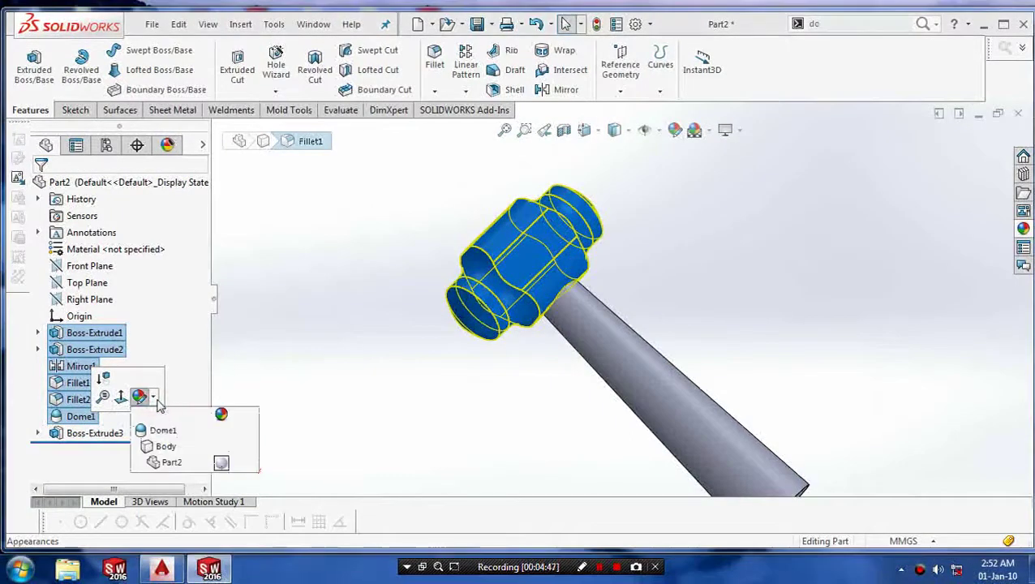
{"action": "left_click", "coordinate": [172, 447]}
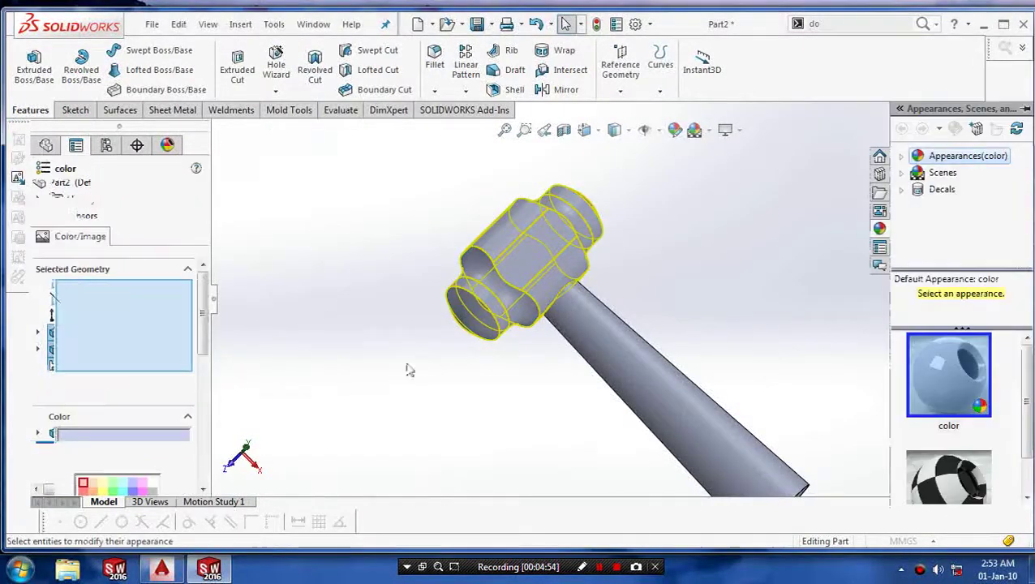
{"action": "left_click_drag", "start_coordinate": [201, 319], "coordinate": [203, 369]}
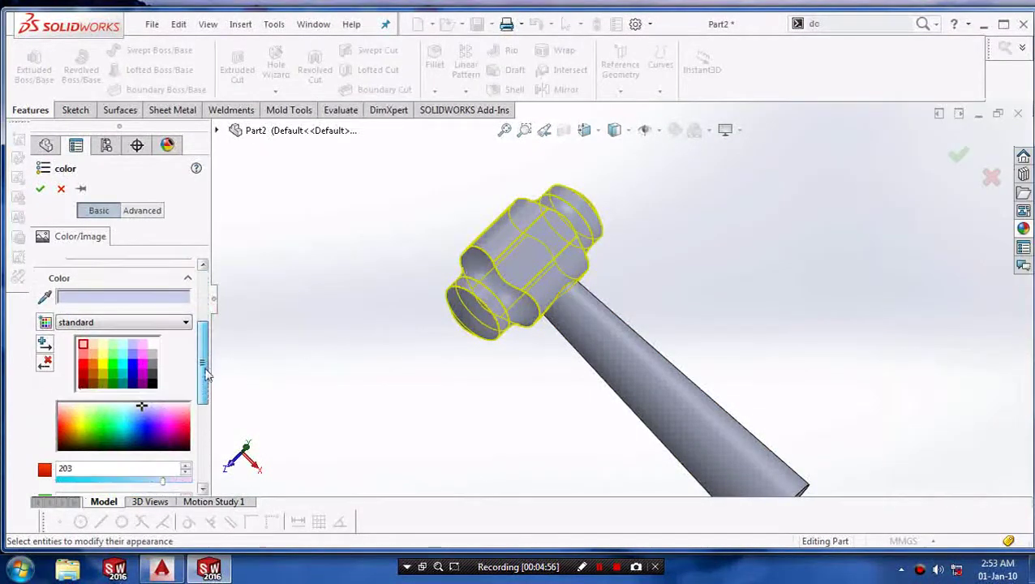
{"action": "left_click", "coordinate": [93, 366]}
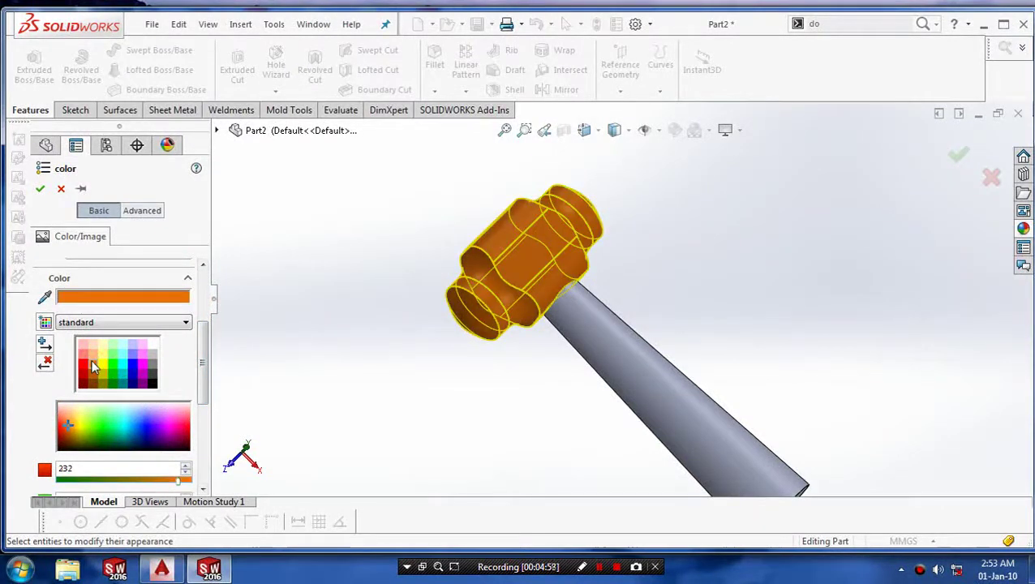
{"action": "left_click", "coordinate": [153, 354]}
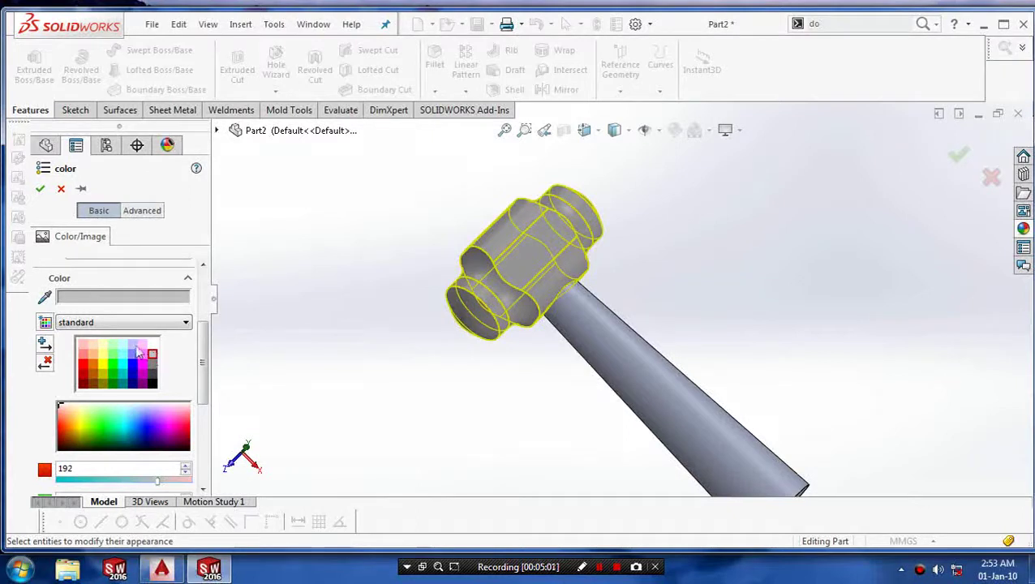
{"action": "left_click", "coordinate": [40, 188]}
{"action": "middle_click_drag", "start_coordinate": [316, 352], "coordinate": [674, 394]}
{"action": "left_click", "coordinate": [675, 394]}
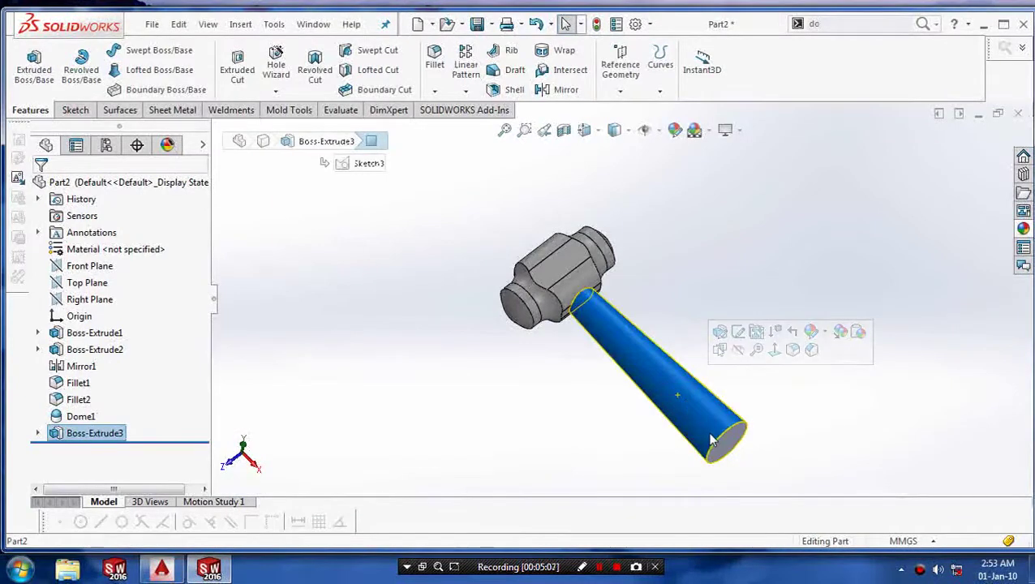
Give Boss-Extrude3 the light tan wood colour (252/188/132)
{"action": "right_click", "coordinate": [118, 436]}
{"action": "left_click", "coordinate": [186, 244]}
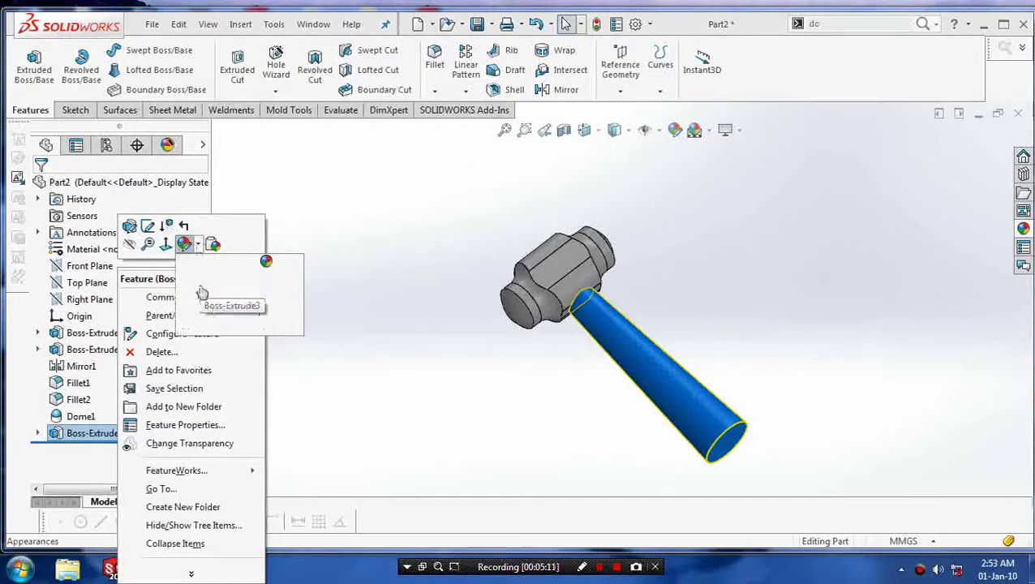
{"action": "left_click", "coordinate": [203, 276]}
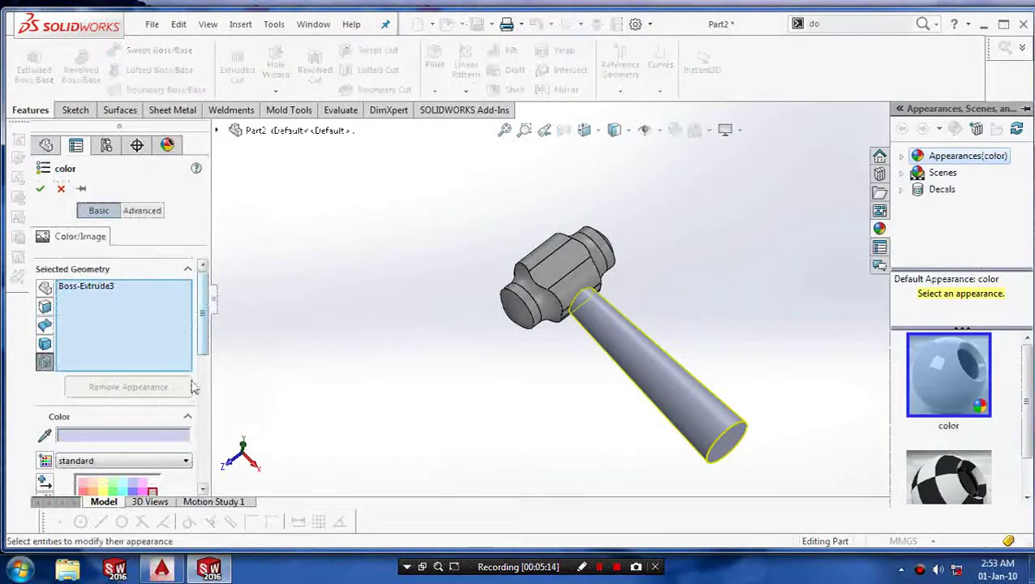
{"action": "scroll", "coordinate": [207, 350], "scroll_direction": "down", "scroll_amount": 5}
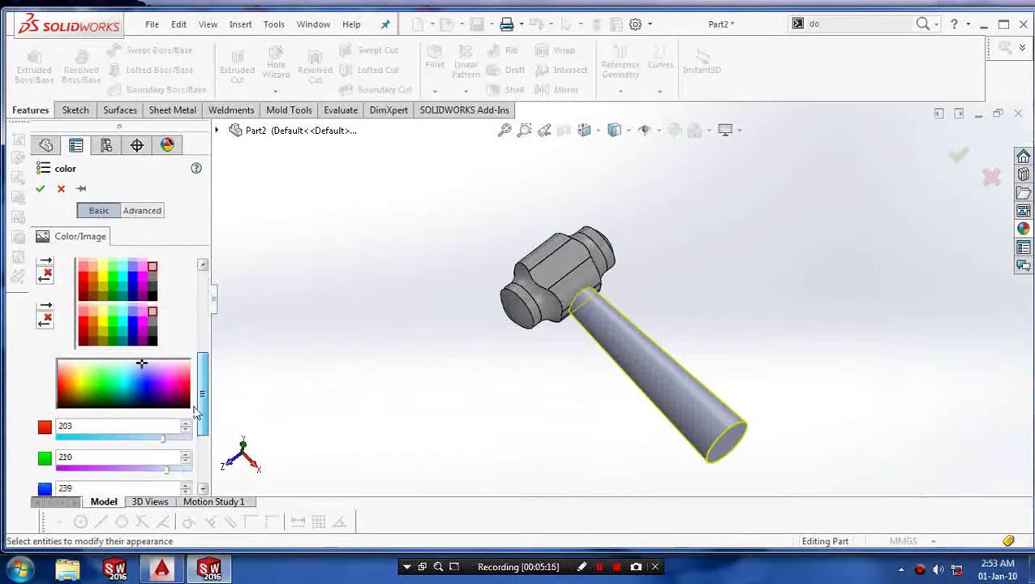
{"action": "left_click", "coordinate": [94, 316]}
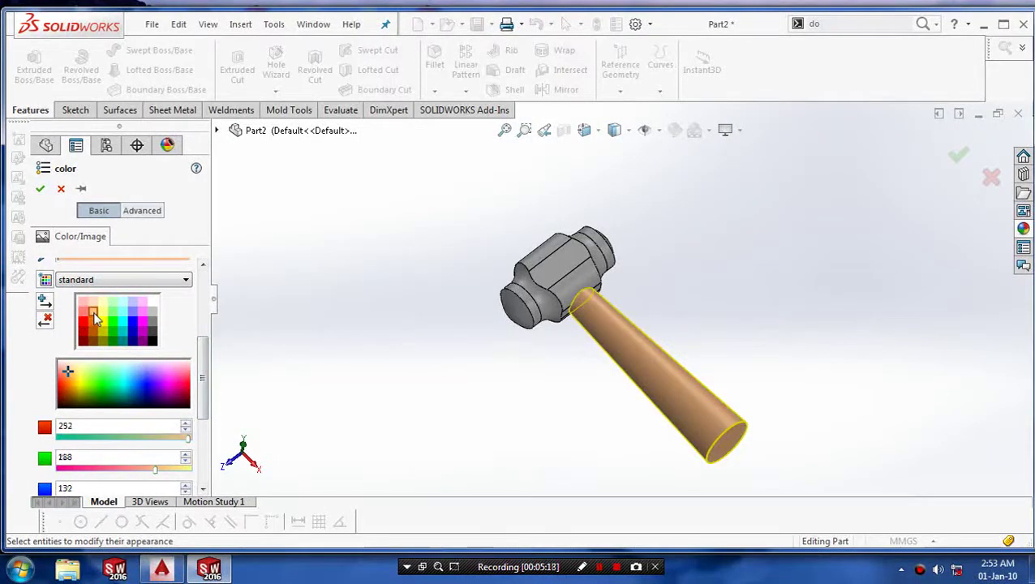
{"action": "left_click", "coordinate": [40, 189]}
Orbit and zoom the model to inspect the coloured handle and its end
{"action": "middle_click_drag", "start_coordinate": [584, 450], "coordinate": [653, 459]}
{"action": "middle_click_drag", "start_coordinate": [527, 450], "coordinate": [486, 442]}
{"action": "scroll", "coordinate": [570, 224], "scroll_direction": "down", "scroll_amount": 2}
{"action": "scroll", "coordinate": [609, 316], "scroll_direction": "up", "scroll_amount": 2}
{"action": "middle_click_drag", "start_coordinate": [659, 412], "coordinate": [605, 447]}
{"action": "scroll", "coordinate": [696, 191], "scroll_direction": "down", "scroll_amount": 1}
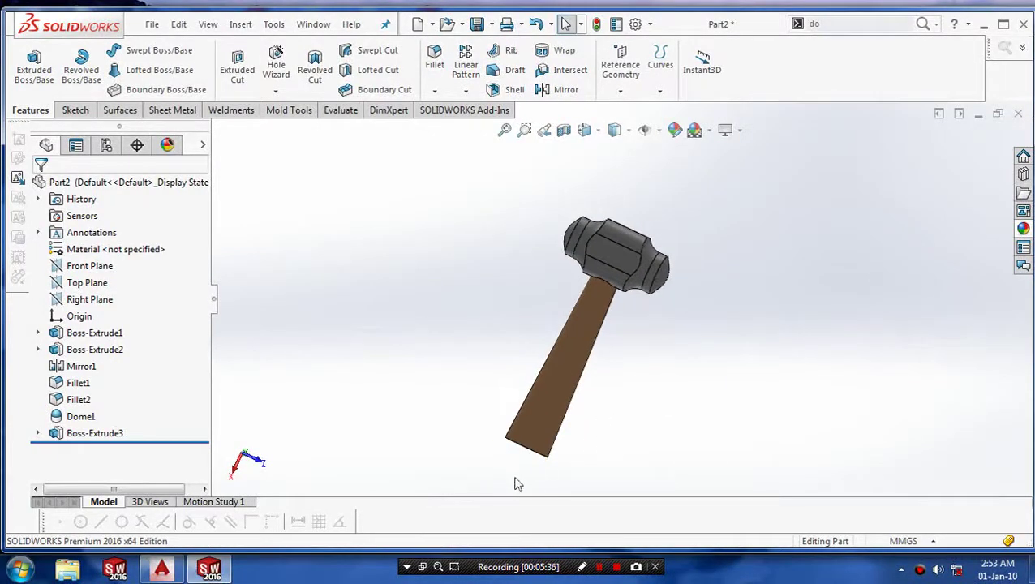
{"action": "scroll", "coordinate": [527, 466], "scroll_direction": "down", "scroll_amount": 1}
{"action": "scroll", "coordinate": [542, 454], "scroll_direction": "down", "scroll_amount": 1}
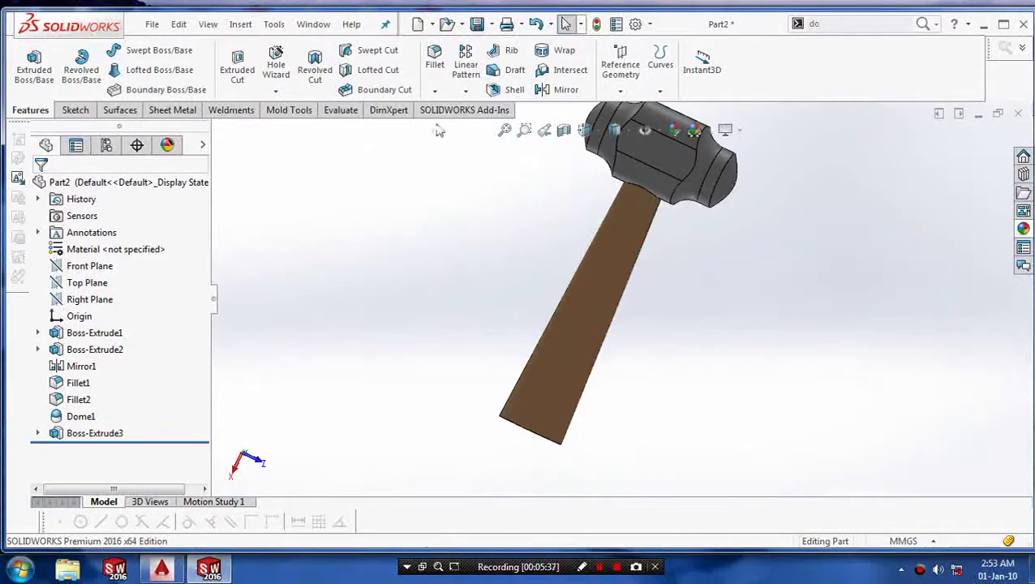
Fillet the edge at the handle's free end with a 15 mm radius
{"action": "left_click", "coordinate": [435, 90]}
{"action": "left_click", "coordinate": [439, 106]}
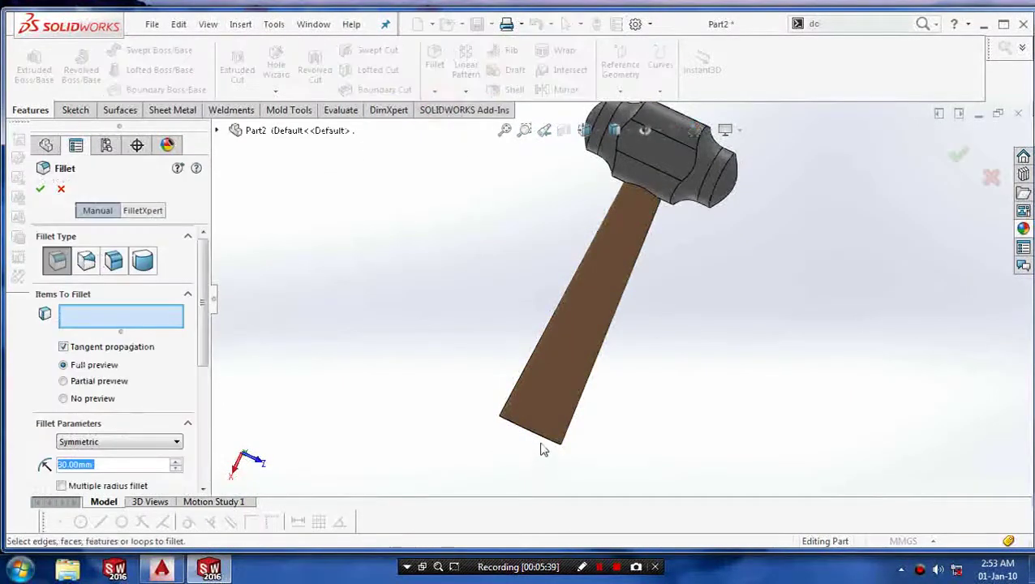
{"action": "left_click", "coordinate": [547, 441]}
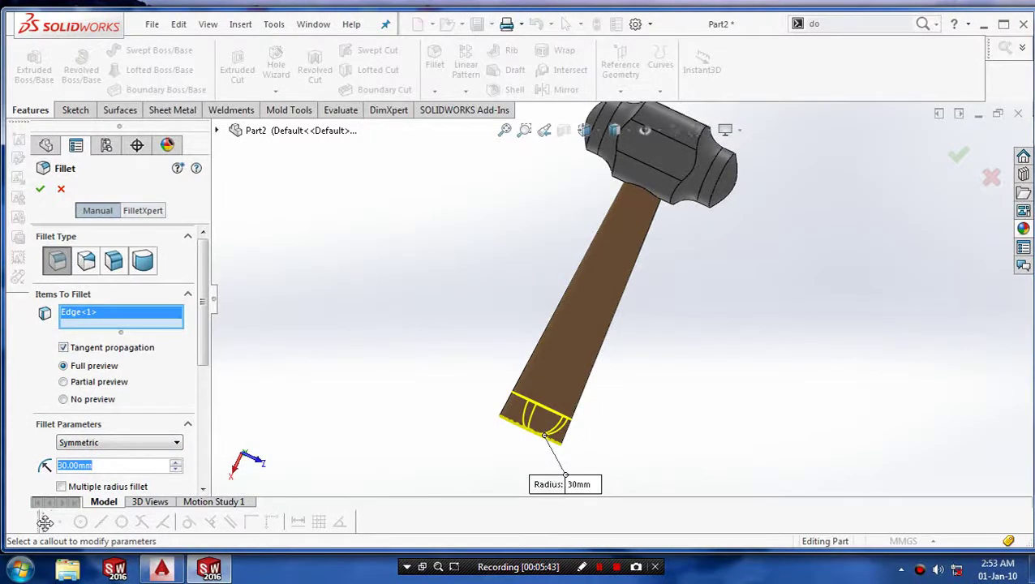
{"action": "type", "text": "15"}
{"action": "key", "text": "Return"}
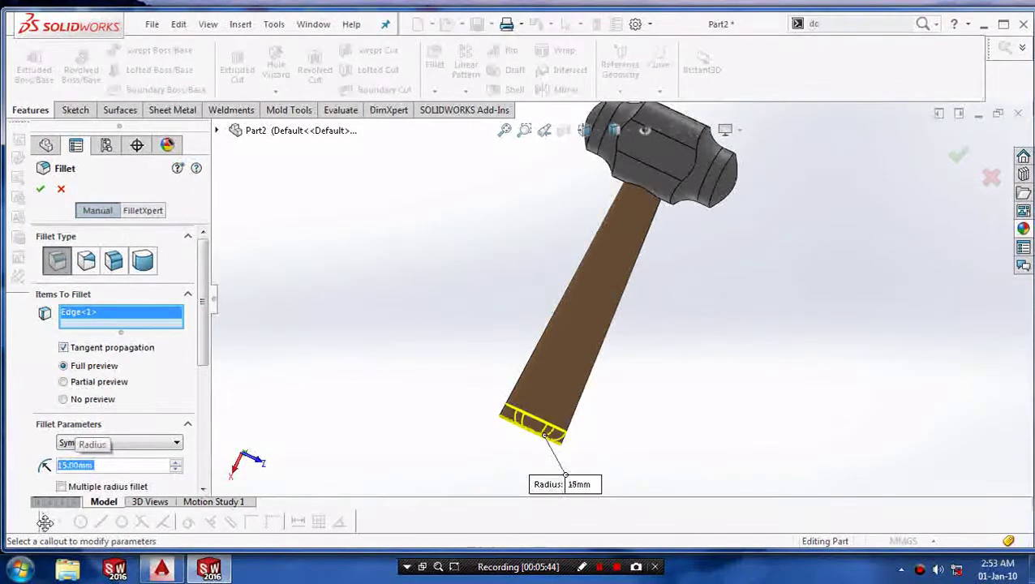
{"action": "left_click", "coordinate": [40, 188]}
{"action": "middle_click_drag", "start_coordinate": [641, 383], "coordinate": [609, 170]}
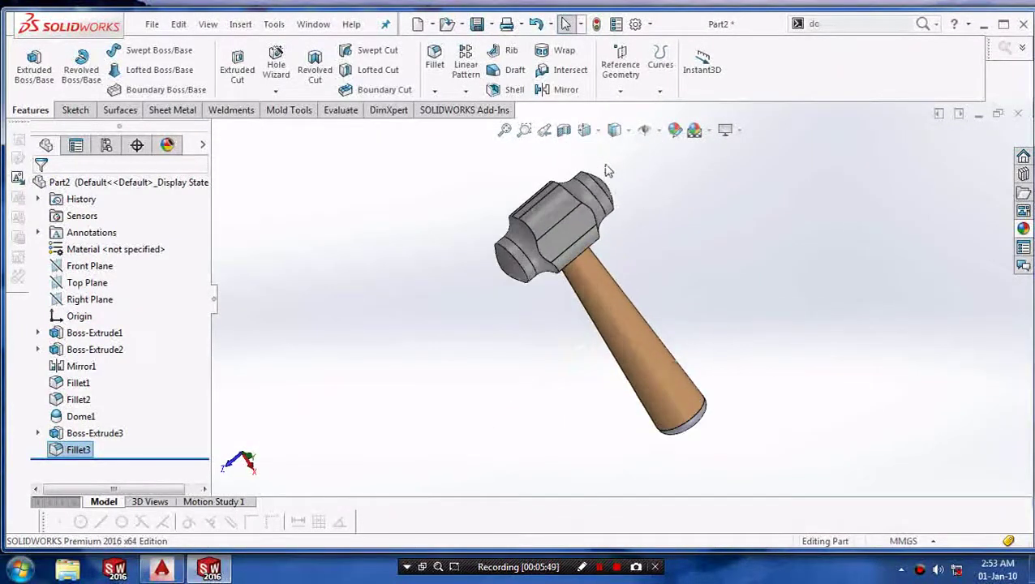
{"action": "middle_click_drag", "start_coordinate": [670, 268], "coordinate": [678, 289], "text": "ctrl"}
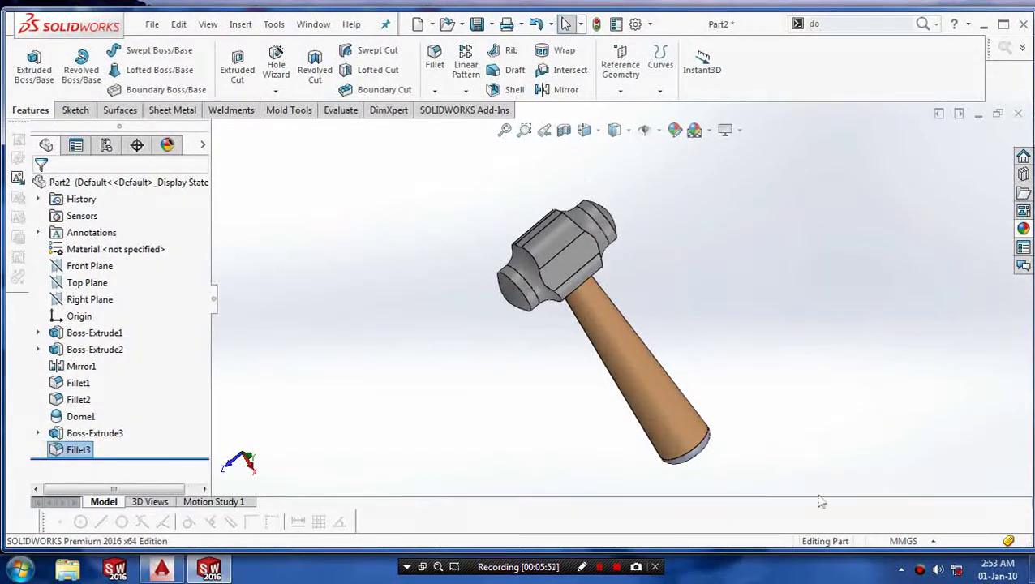